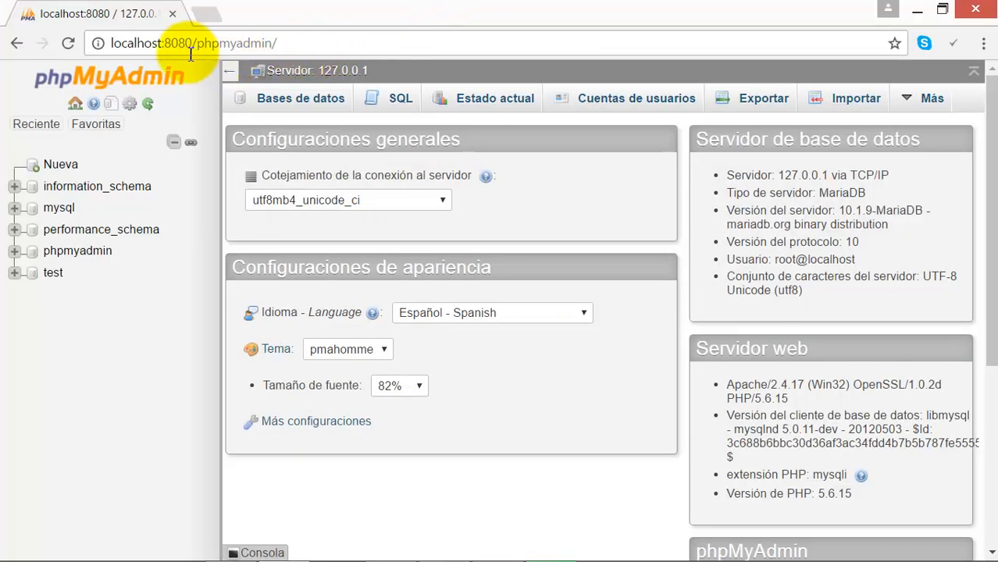
Compare the port in the phpMyAdmin address with the Apache port in the XAMPP Control Panel, and inspect the address path.
double_click(133, 43)
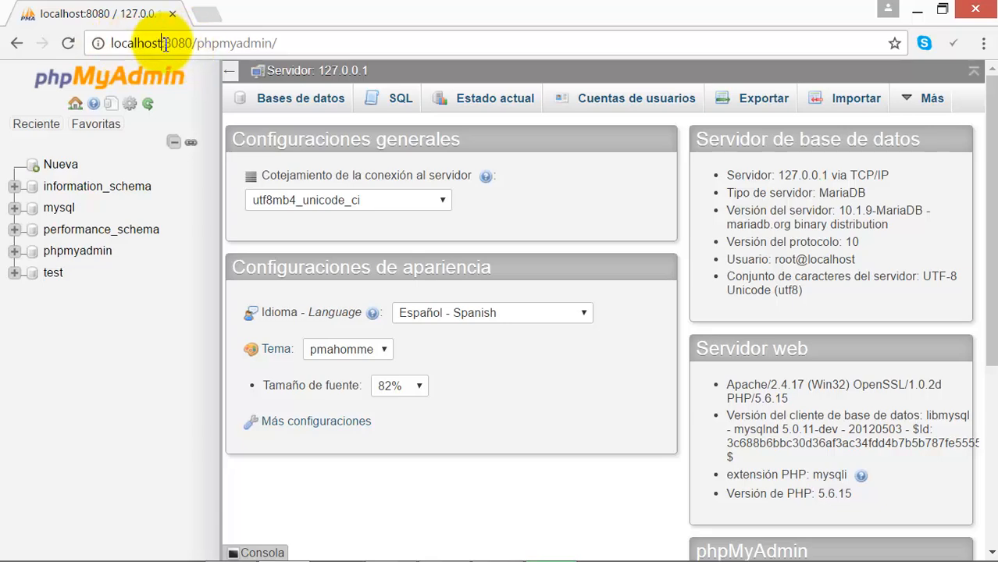
key(alt+Tab)
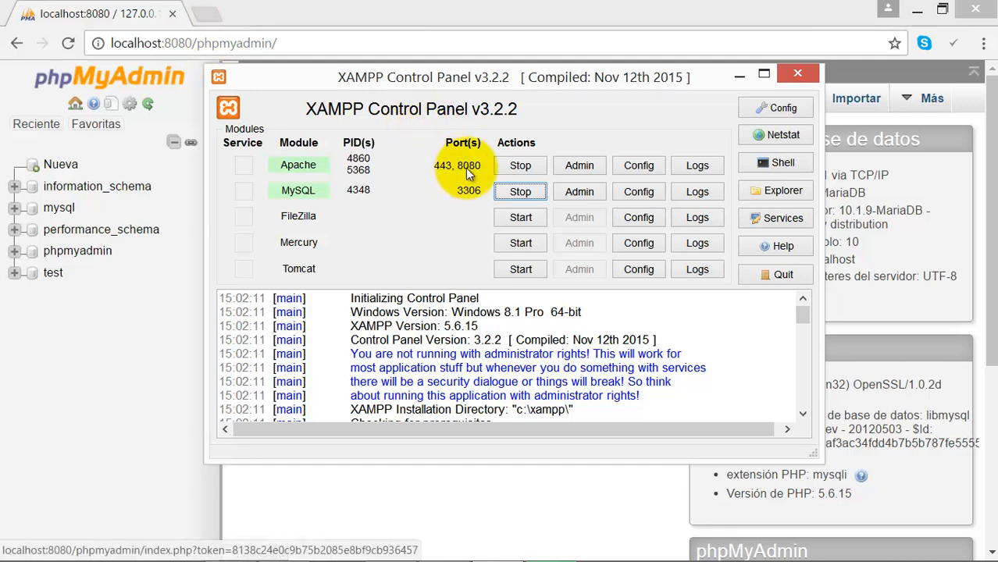
click(739, 76)
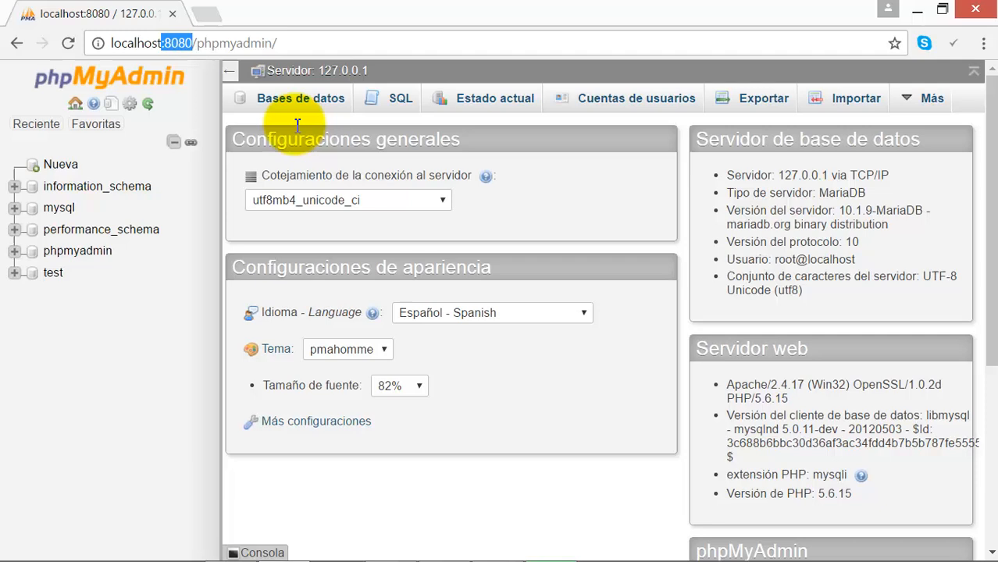
drag(194, 45, 283, 43)
click(197, 43)
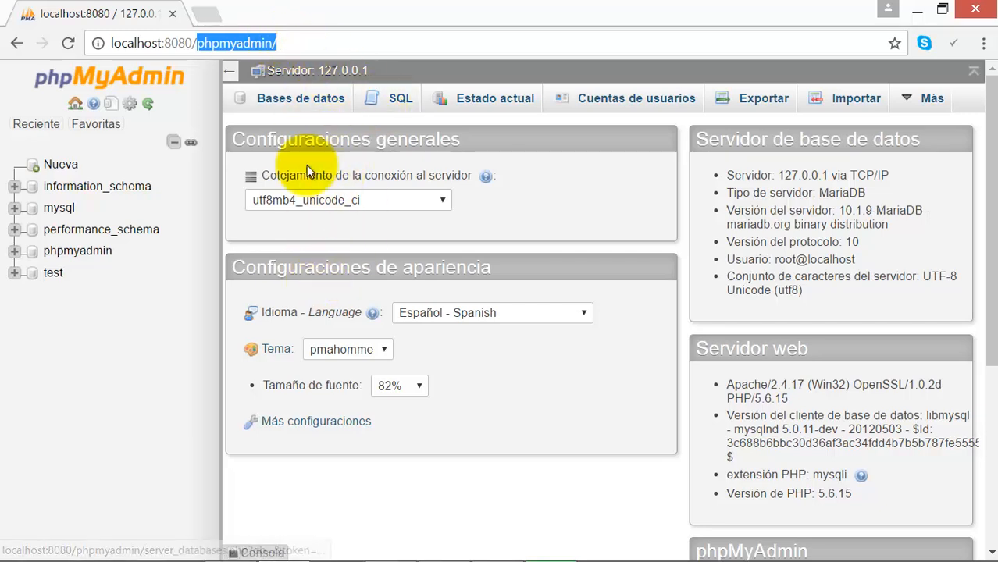
Create a new database named dbprueba, keeping the default collation.
click(303, 100)
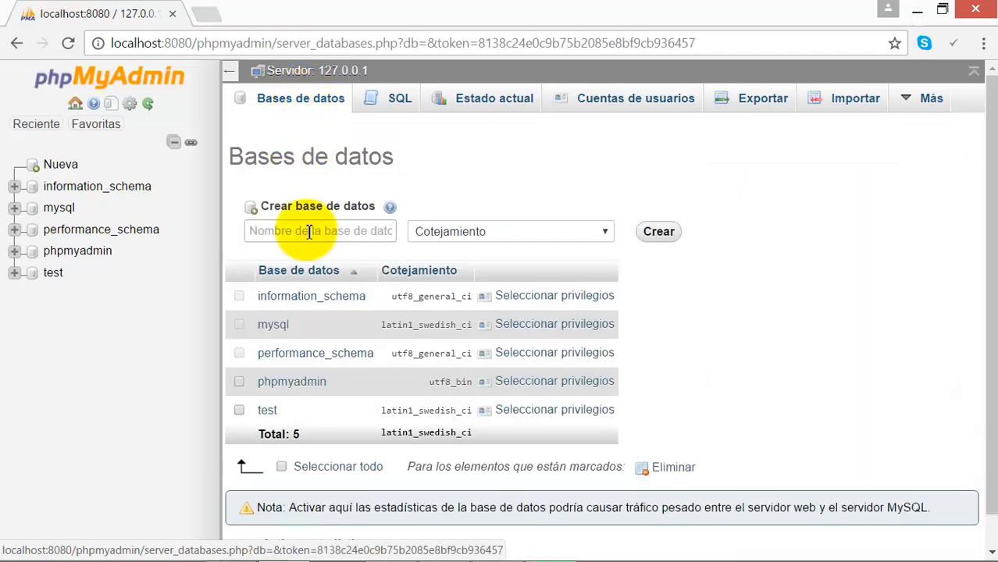
click(308, 232)
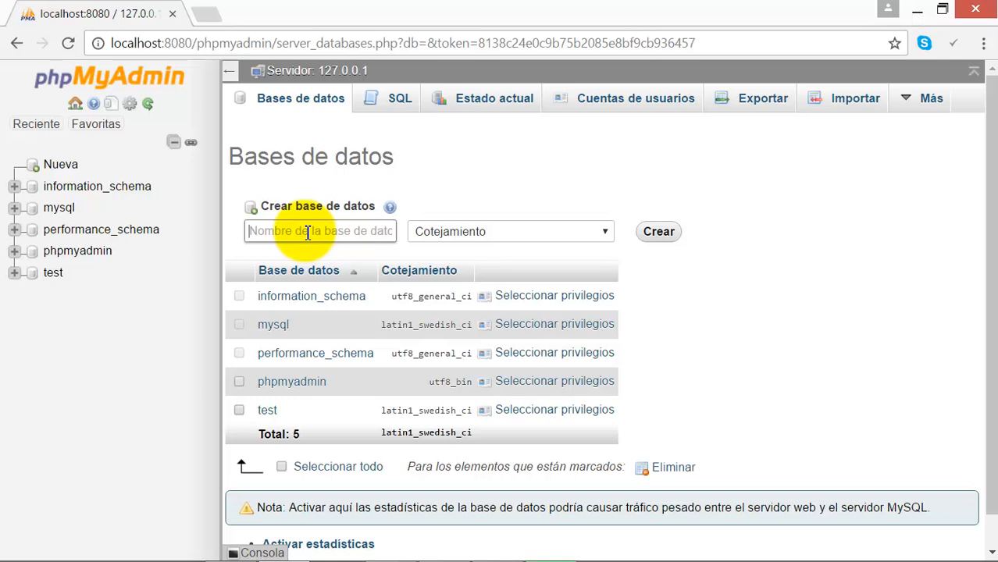
text(db)
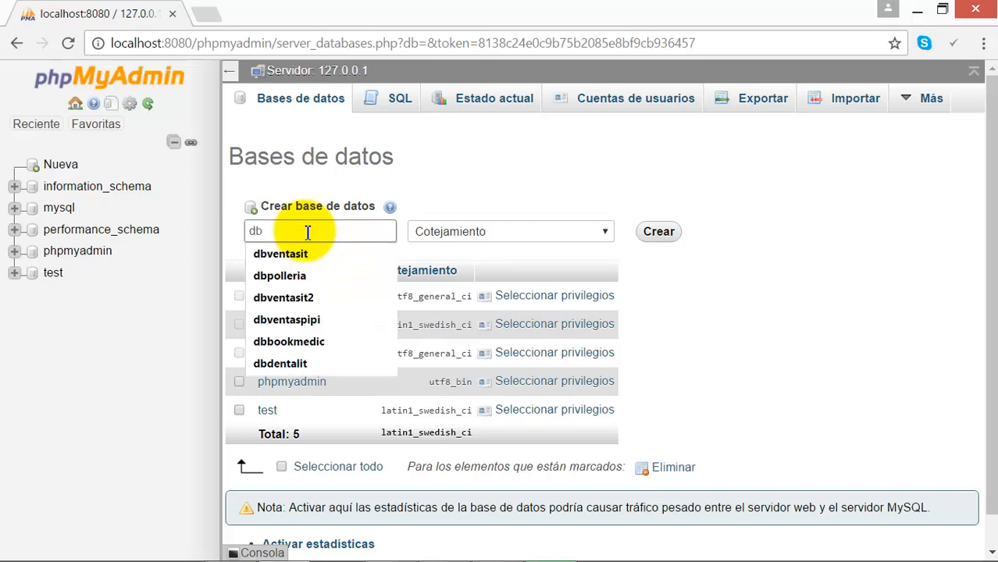
text(prueba)
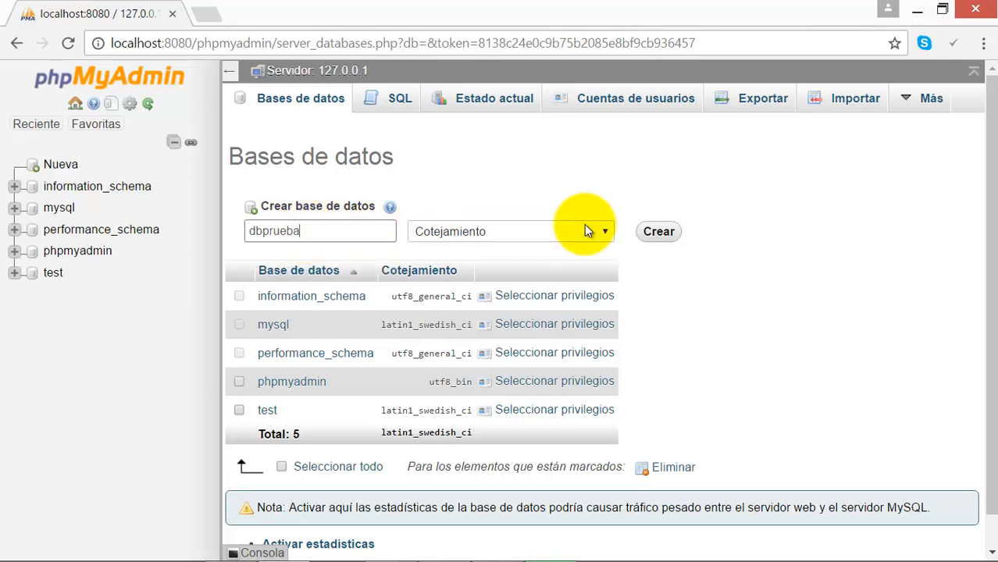
click(660, 239)
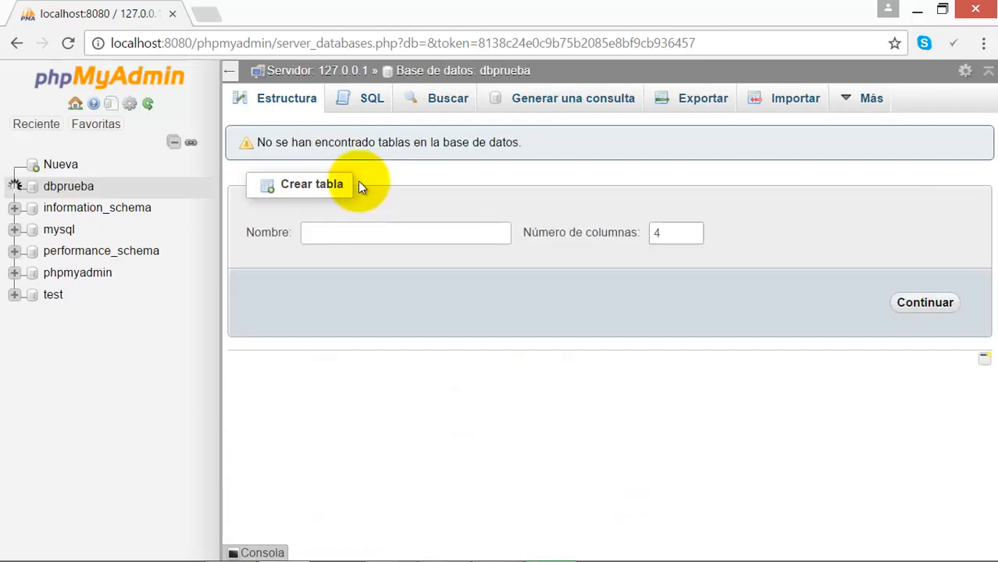
Start a new table named categoria with 3 columns in the dbprueba database.
click(68, 189)
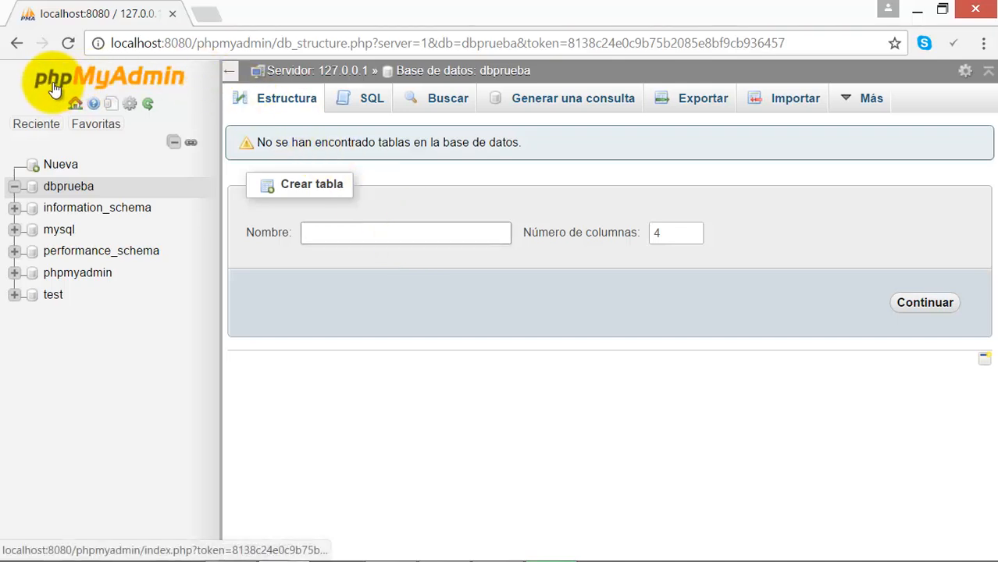
click(326, 235)
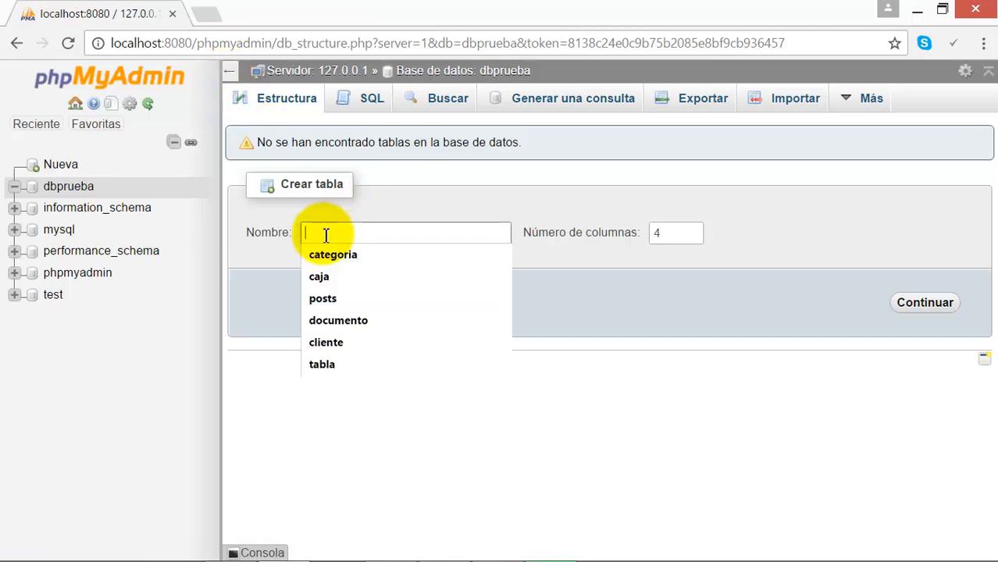
click(395, 201)
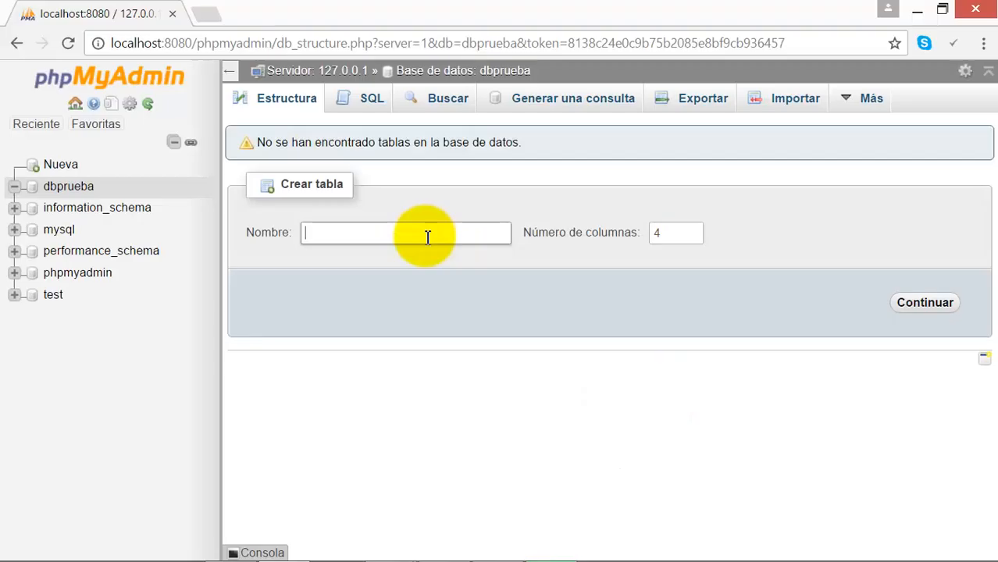
text(categoria)
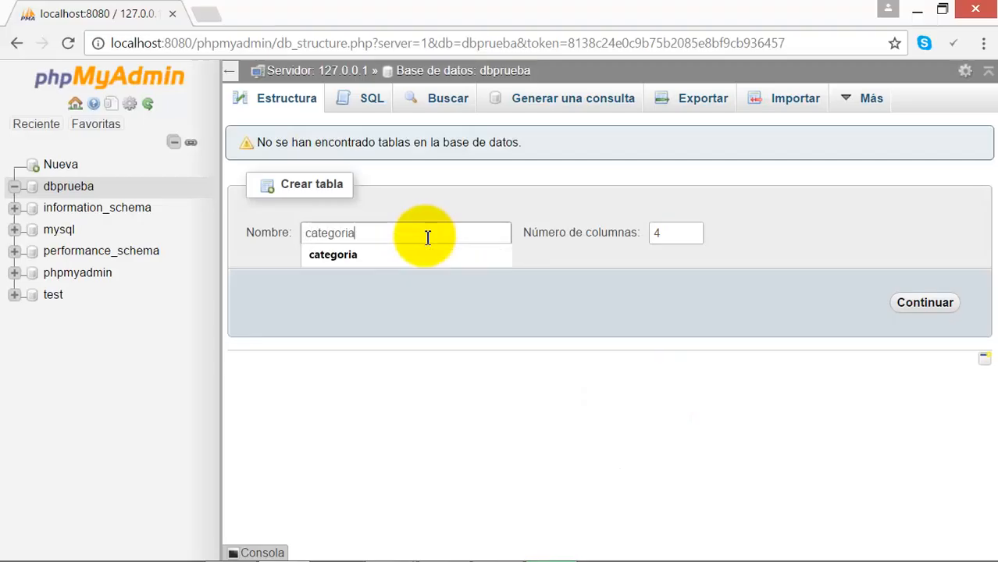
click(656, 234)
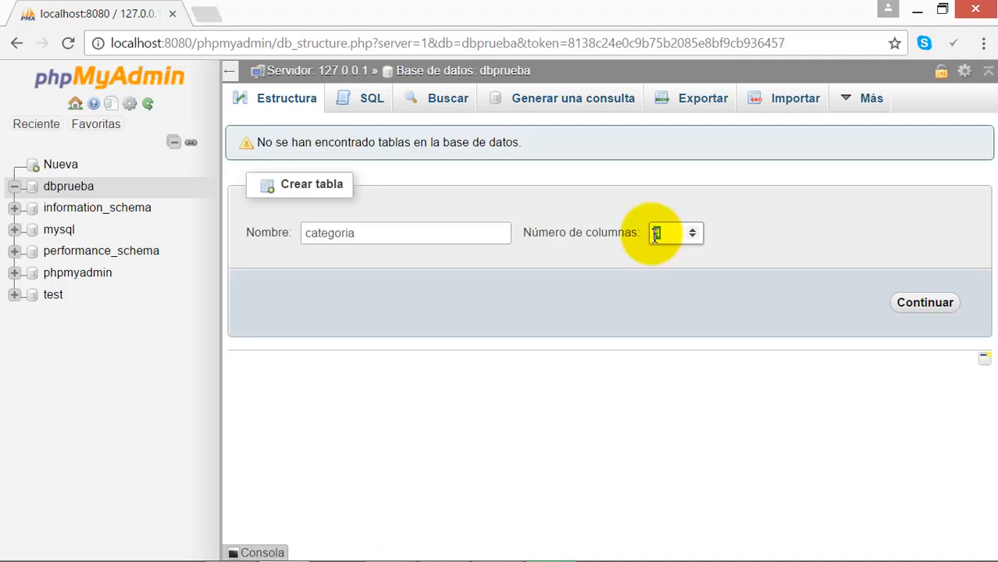
text(3)
click(913, 302)
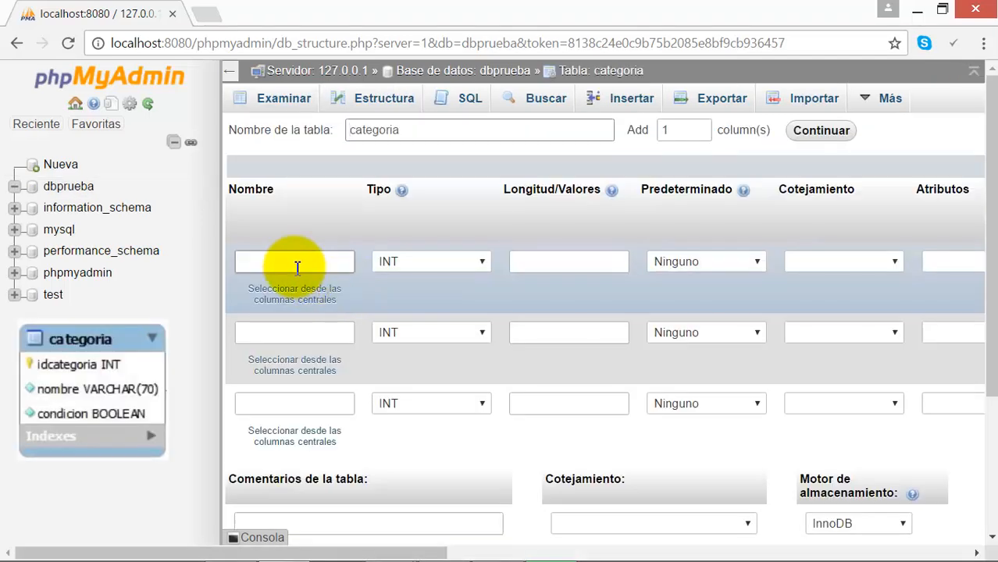
Name the three columns of the categoria table idcategoria, nombre and condicion.
click(297, 267)
text(i)
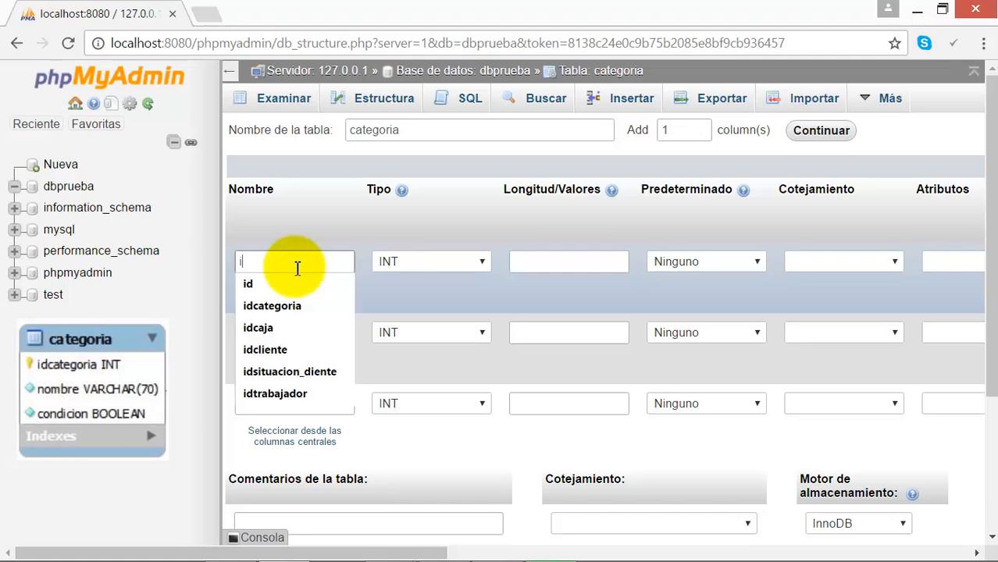
text(dcategor)
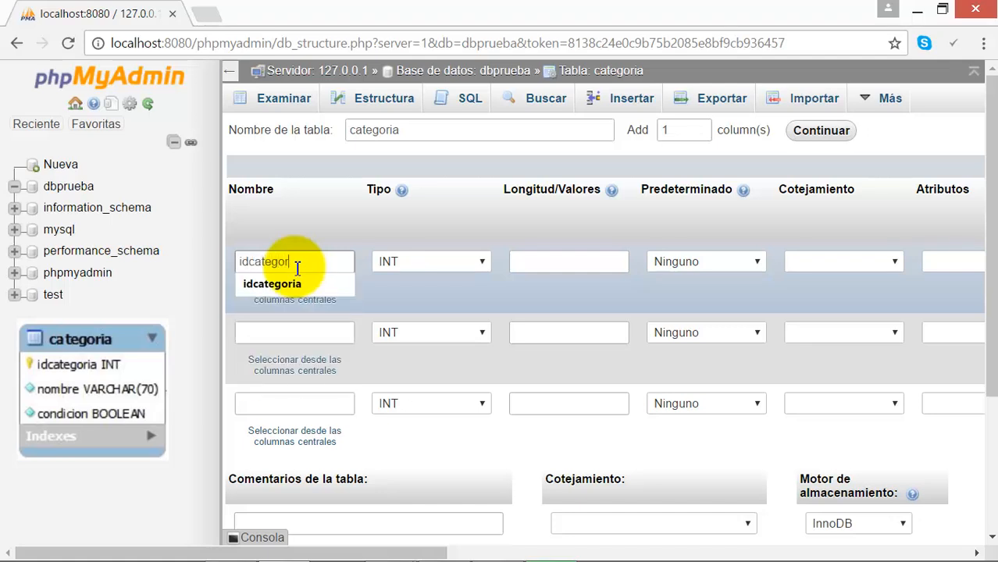
text(ia)
click(290, 332)
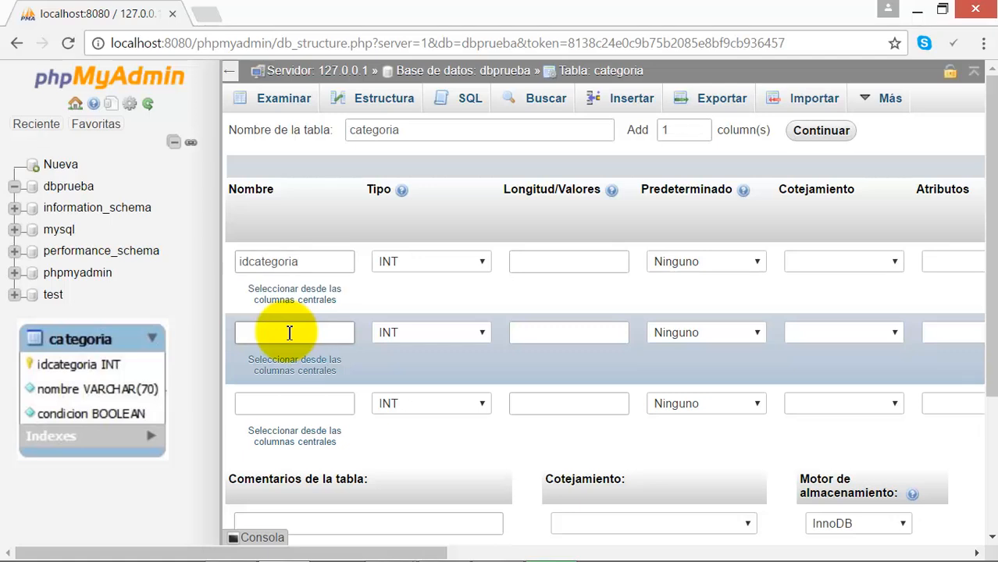
text(nombre)
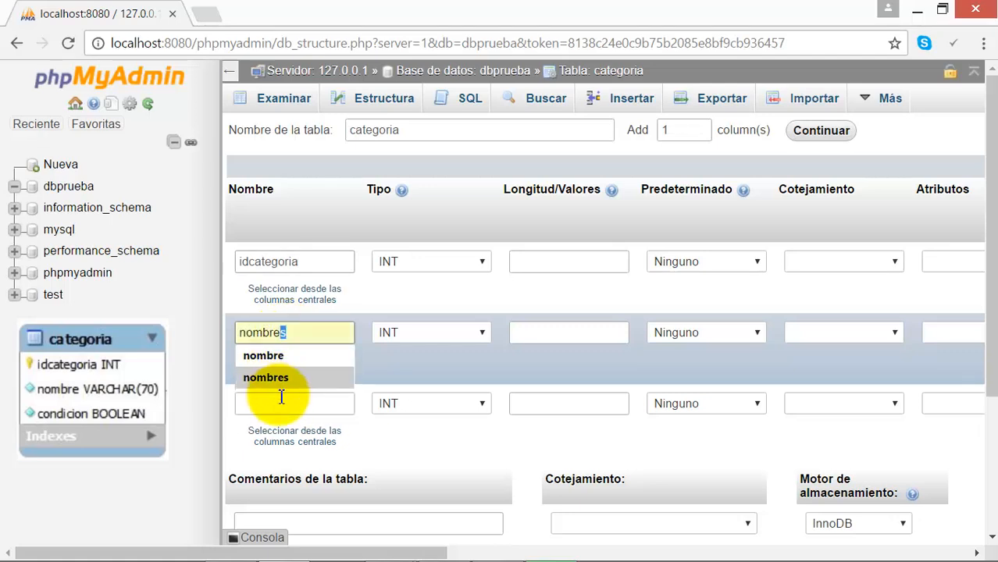
click(280, 403)
text(condicion)
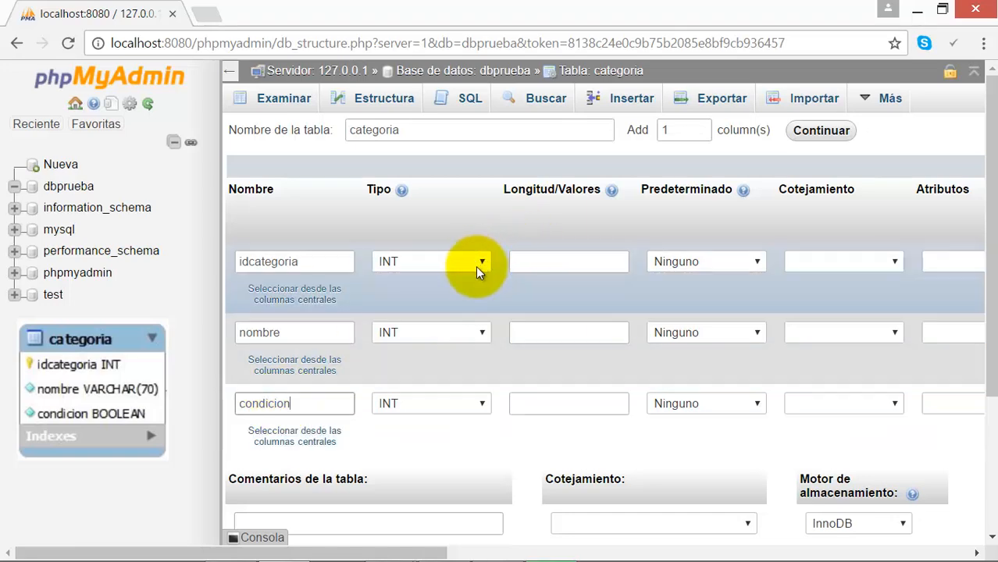
Set the nombre column to VARCHAR with length 70 and the condicion column to BOOLEAN.
click(482, 331)
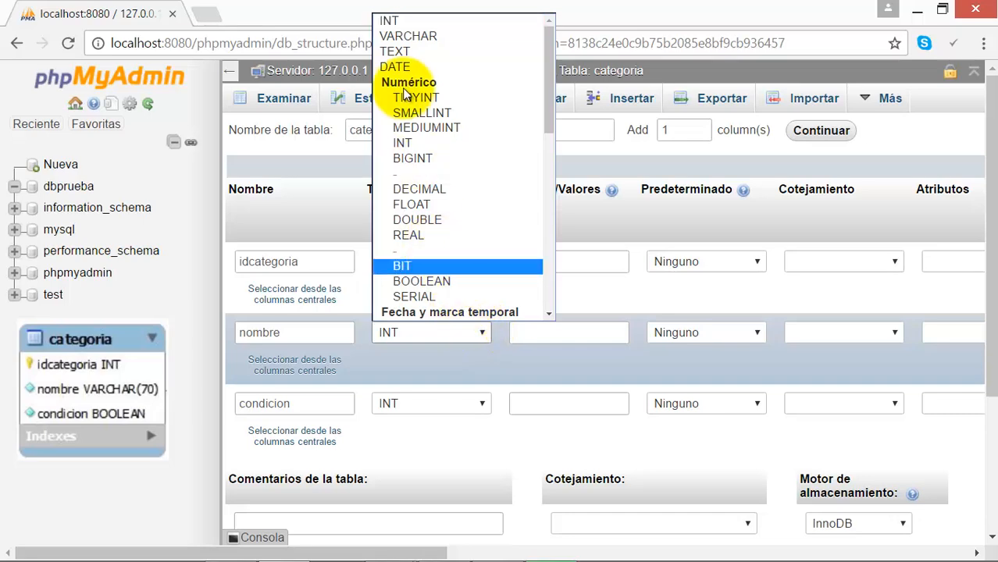
click(393, 38)
click(535, 333)
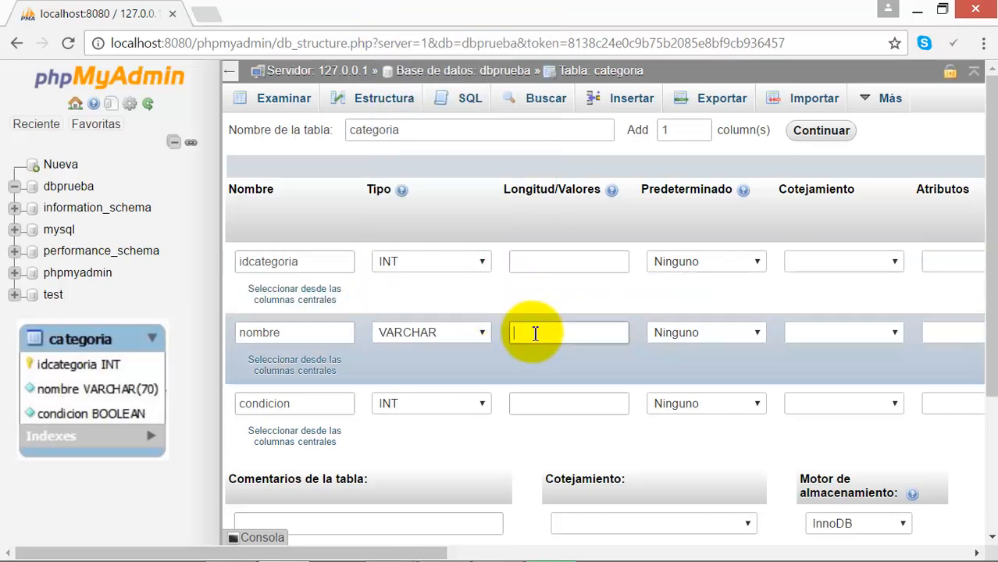
click(480, 401)
drag(551, 133, 551, 202)
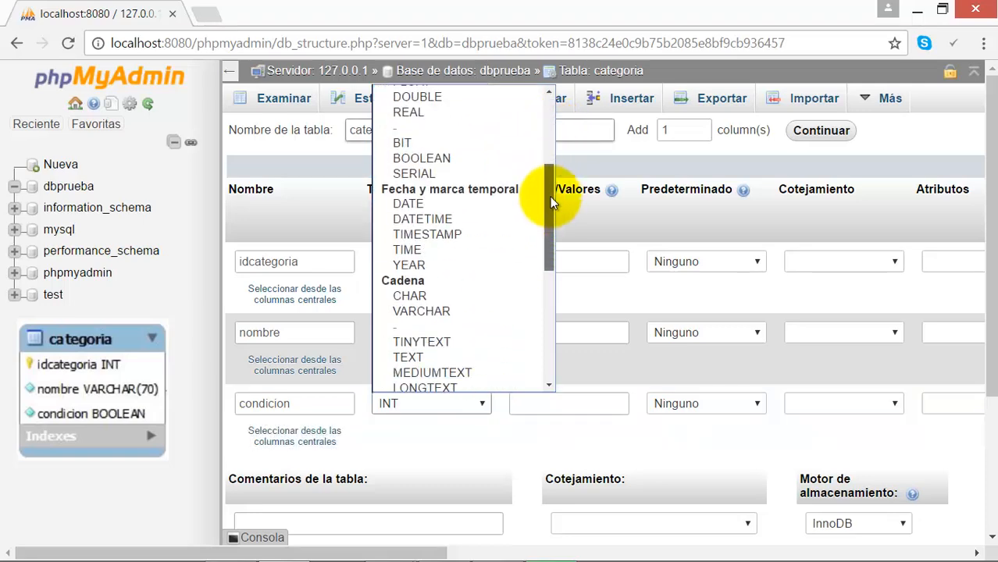
click(426, 158)
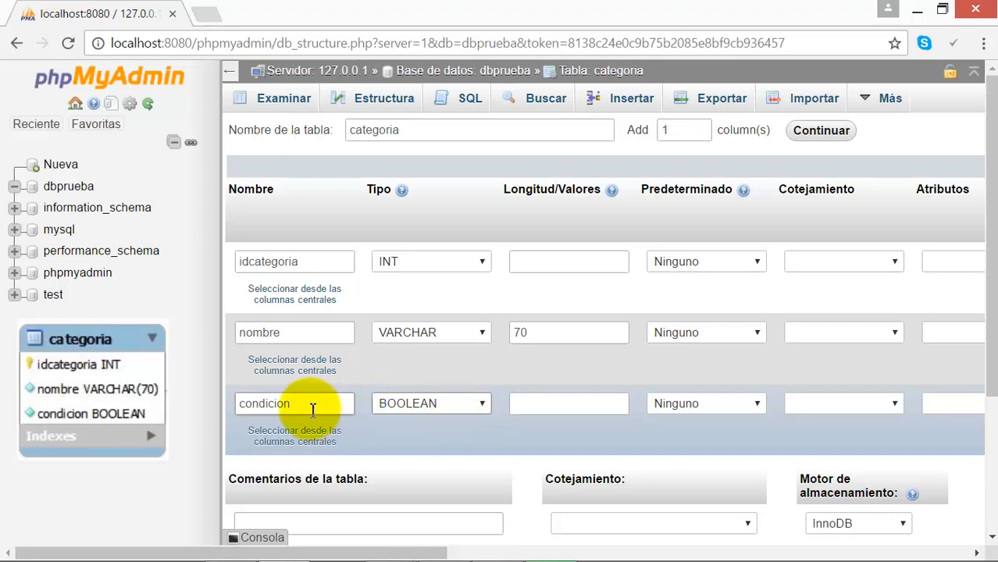
Make idcategoria the PRIMARY index of the table and enable auto-increment (A_I) for it.
drag(312, 405, 248, 405)
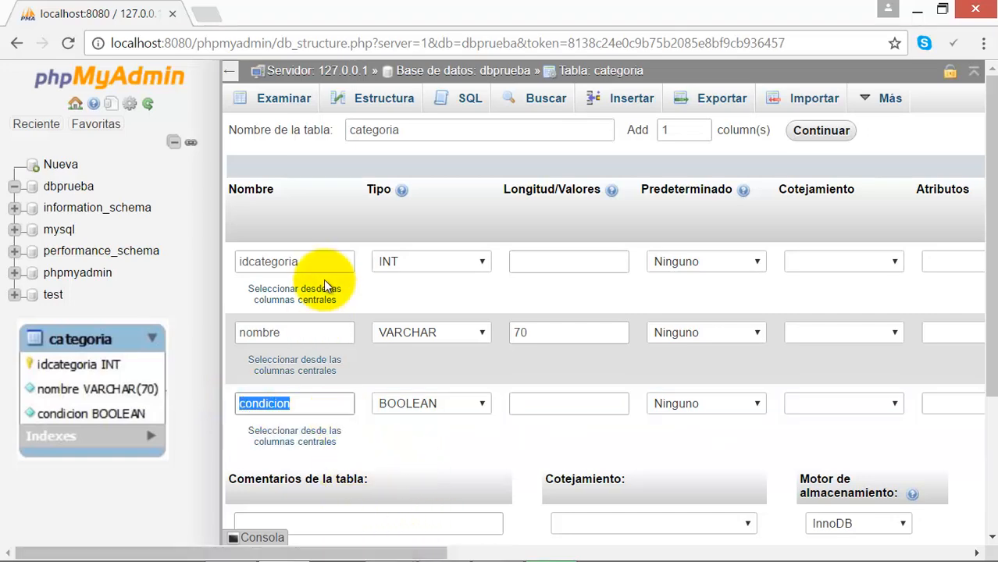
click(317, 261)
drag(396, 555, 602, 526)
click(628, 261)
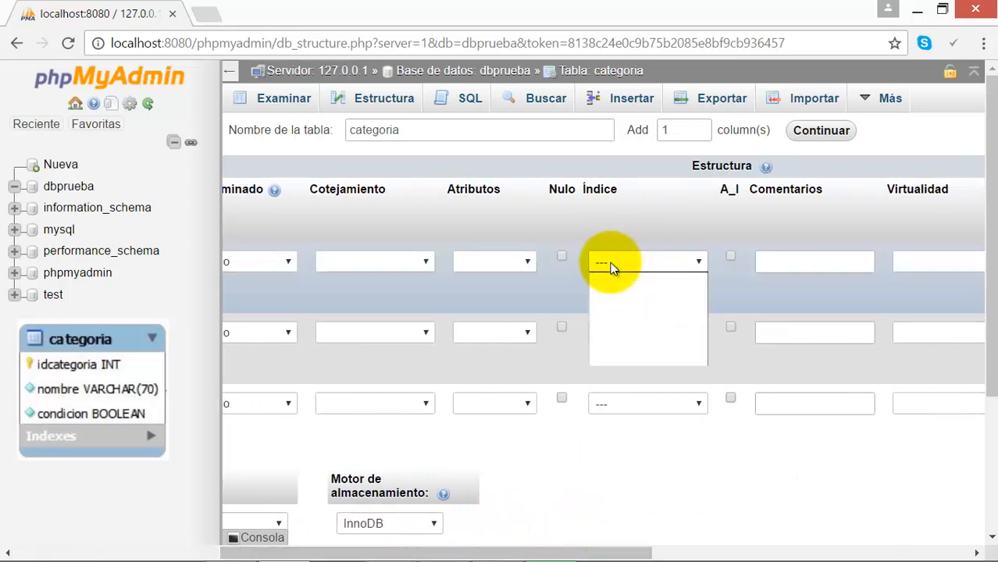
click(622, 295)
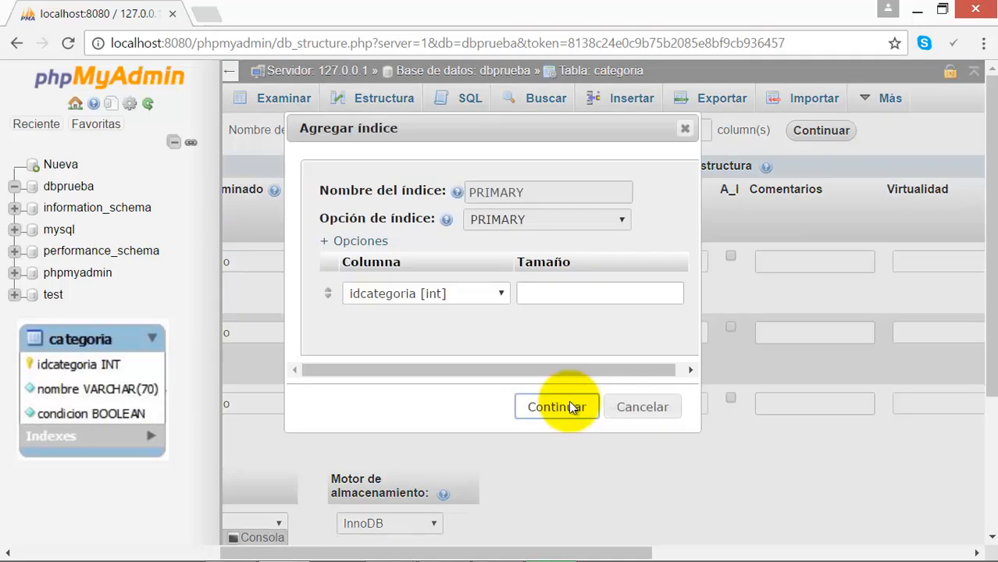
click(568, 407)
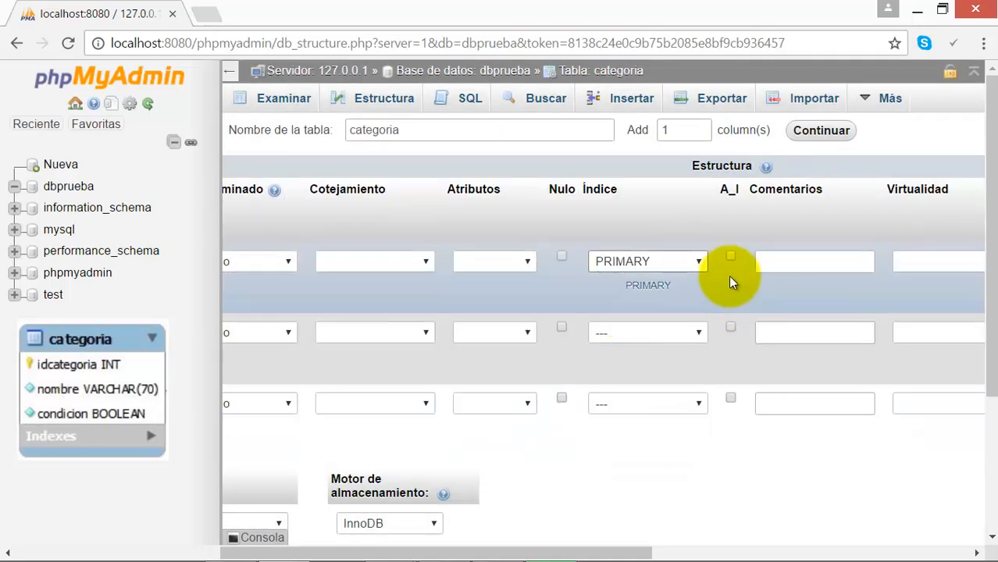
drag(531, 553, 305, 553)
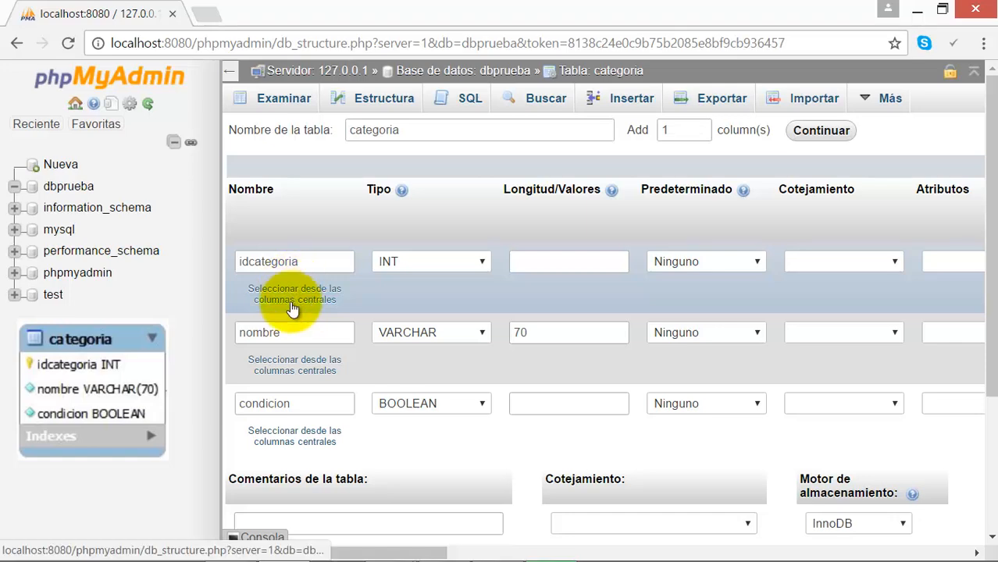
Review the index, null and type settings of the columns and save the categoria table.
drag(334, 551, 591, 550)
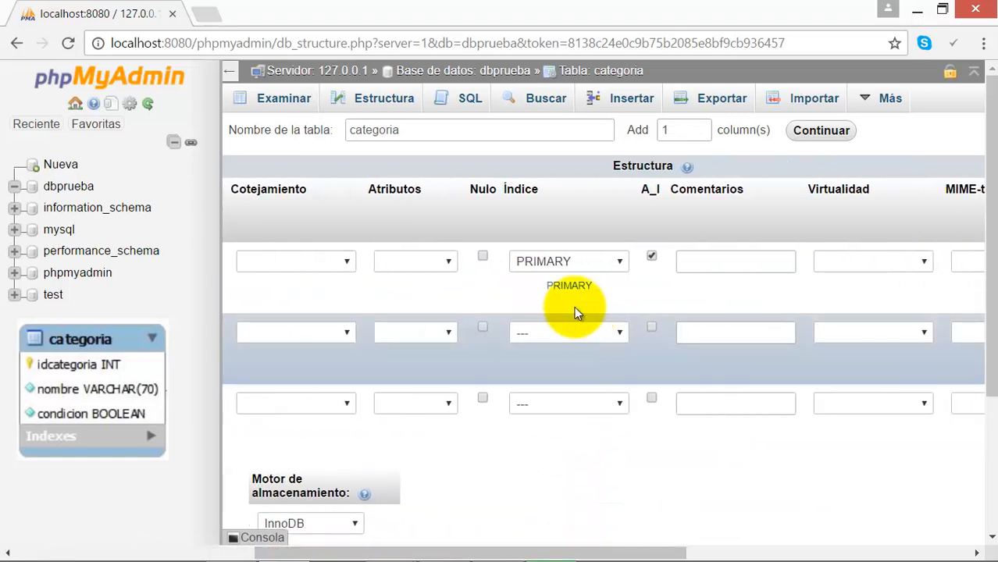
drag(471, 189, 494, 190)
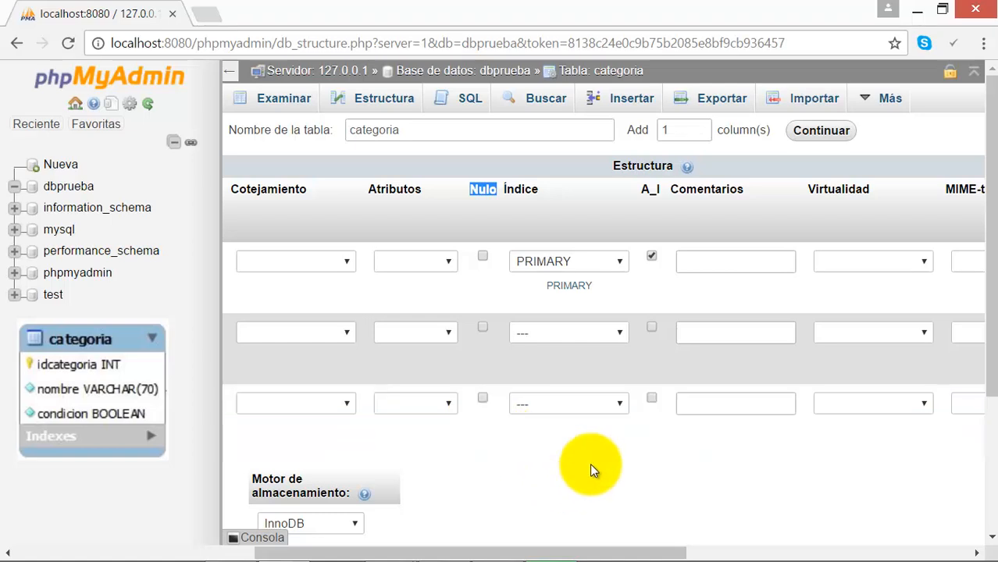
drag(988, 257, 980, 312)
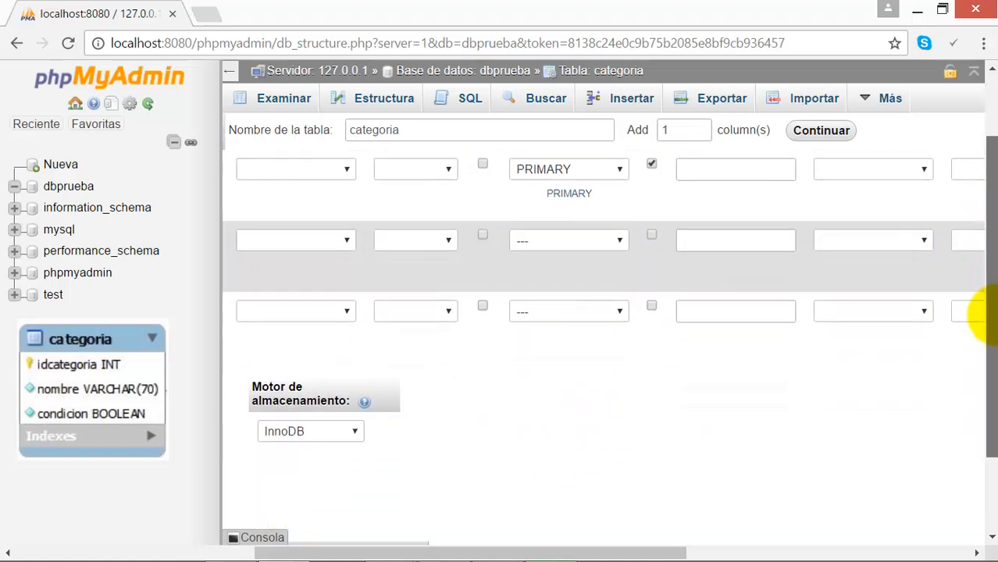
drag(651, 553, 712, 556)
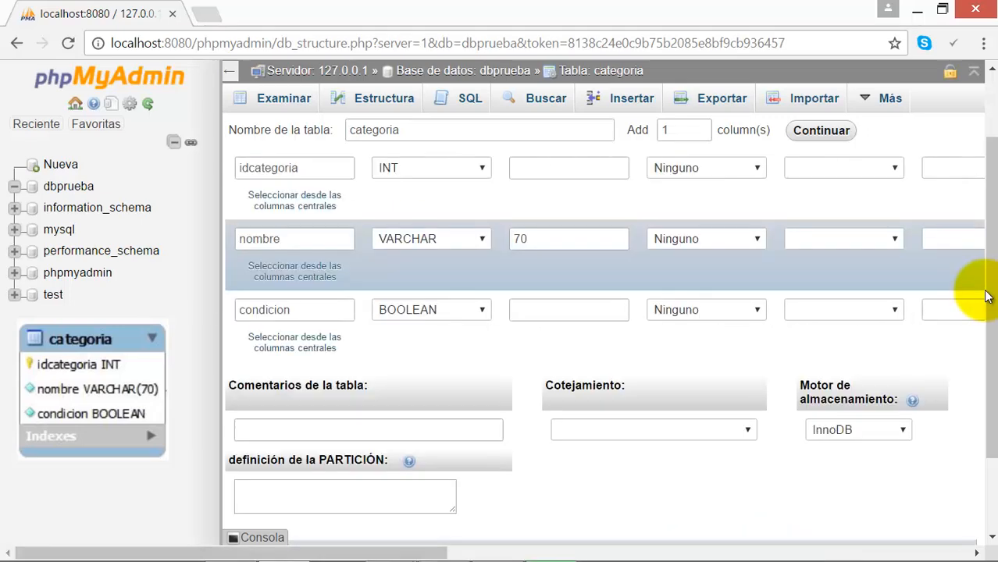
drag(982, 290, 974, 397)
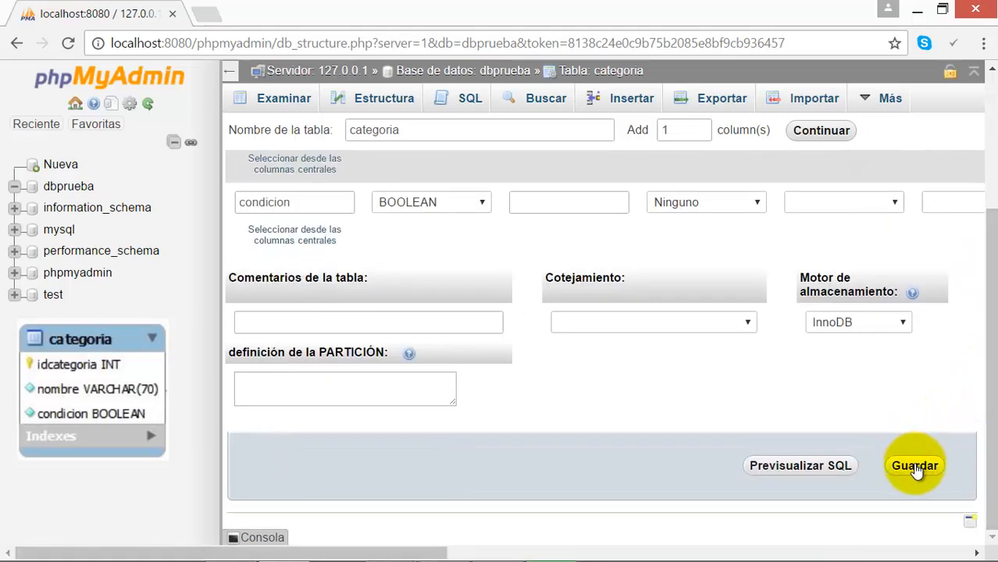
click(915, 466)
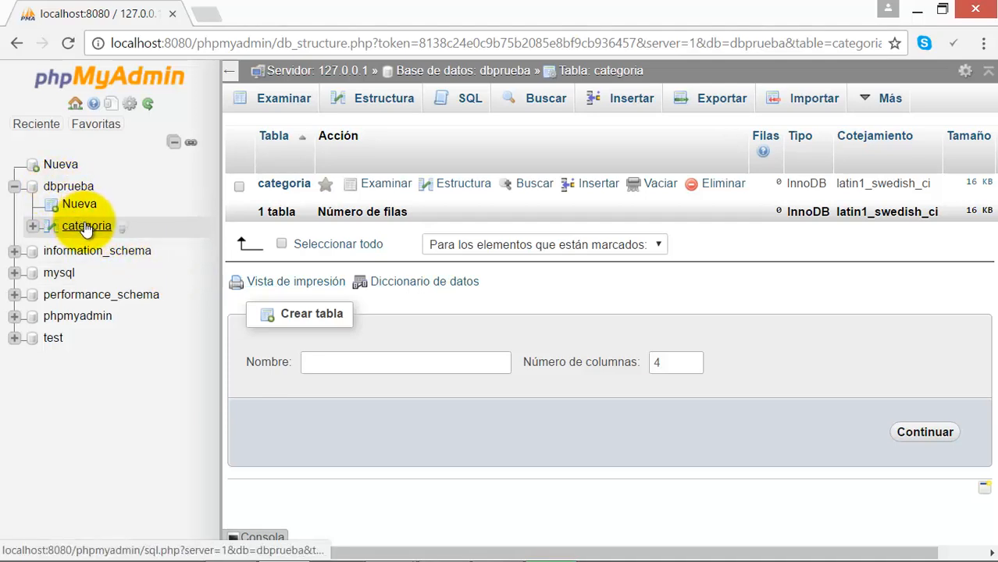
Browse the categoria table and examine its column structure.
click(86, 228)
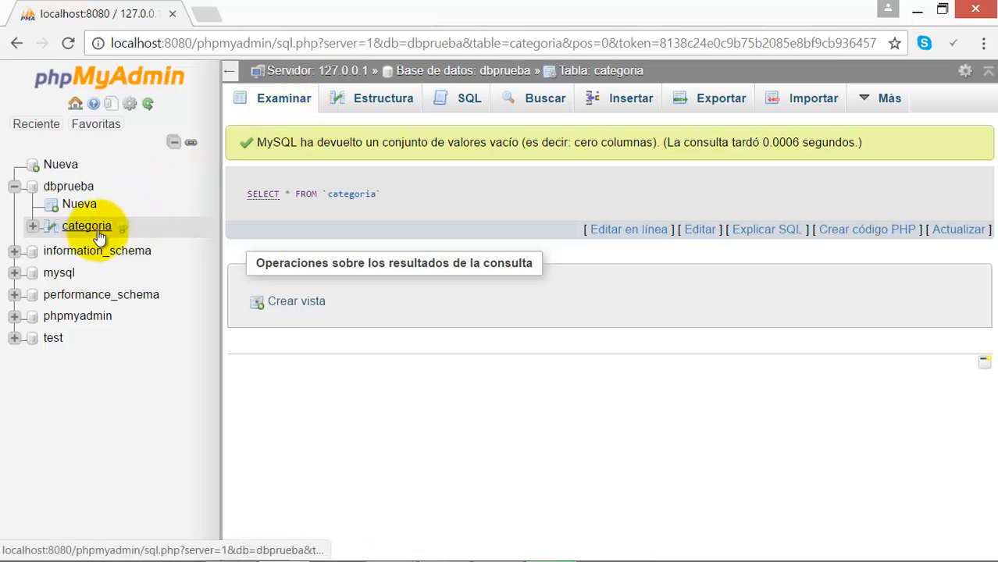
click(364, 104)
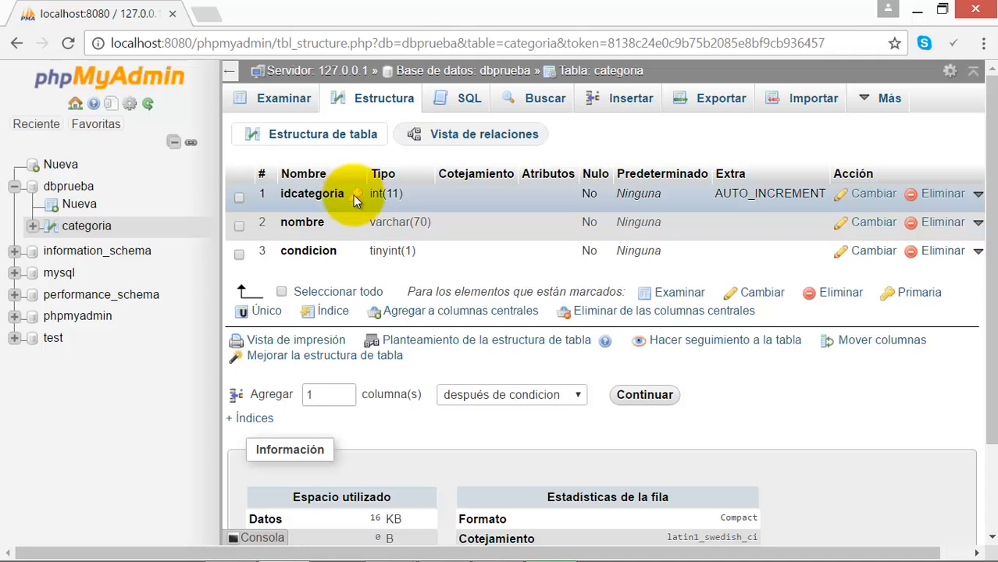
Start a new table named articulo with 7 columns in the dbprueba database.
click(76, 188)
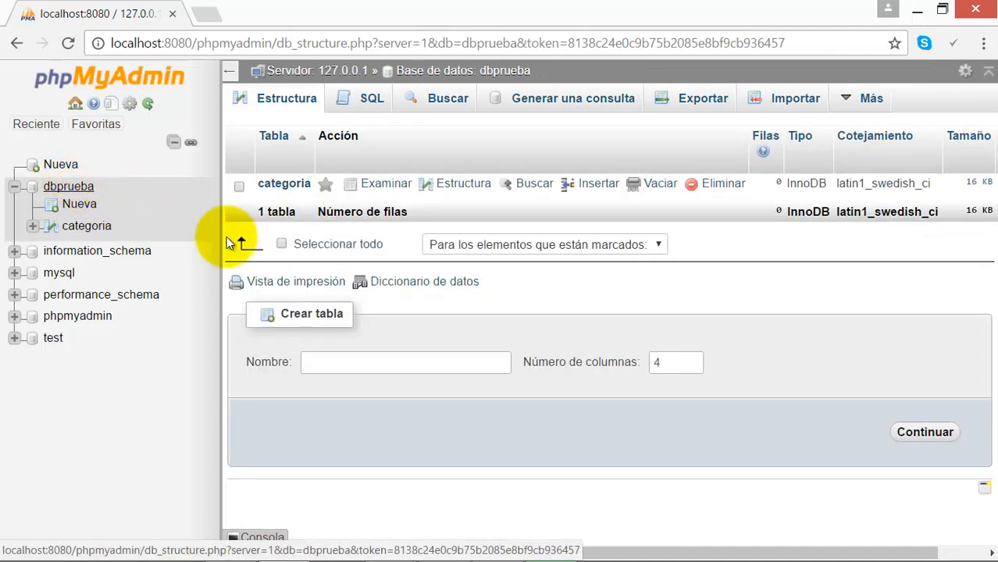
click(358, 364)
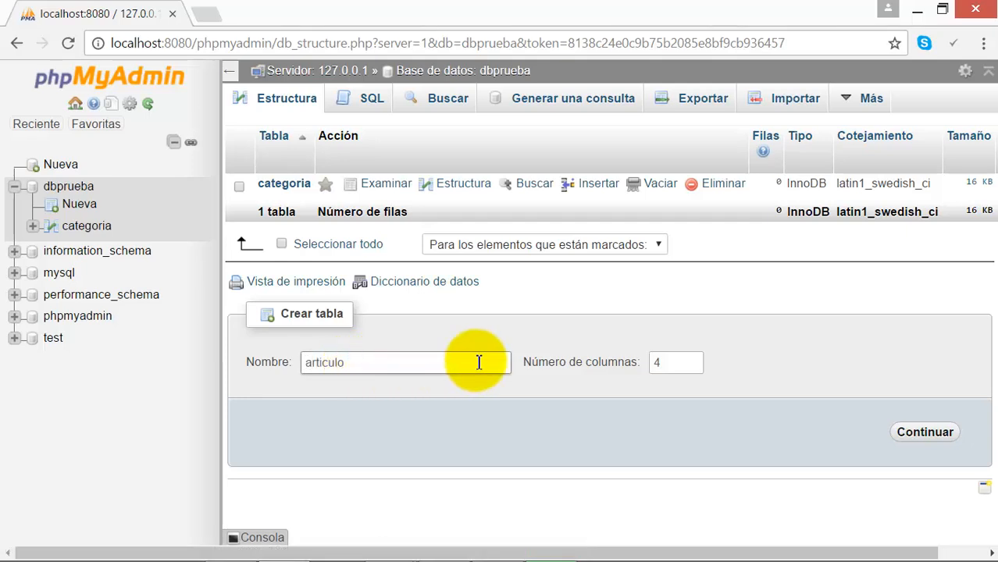
click(675, 363)
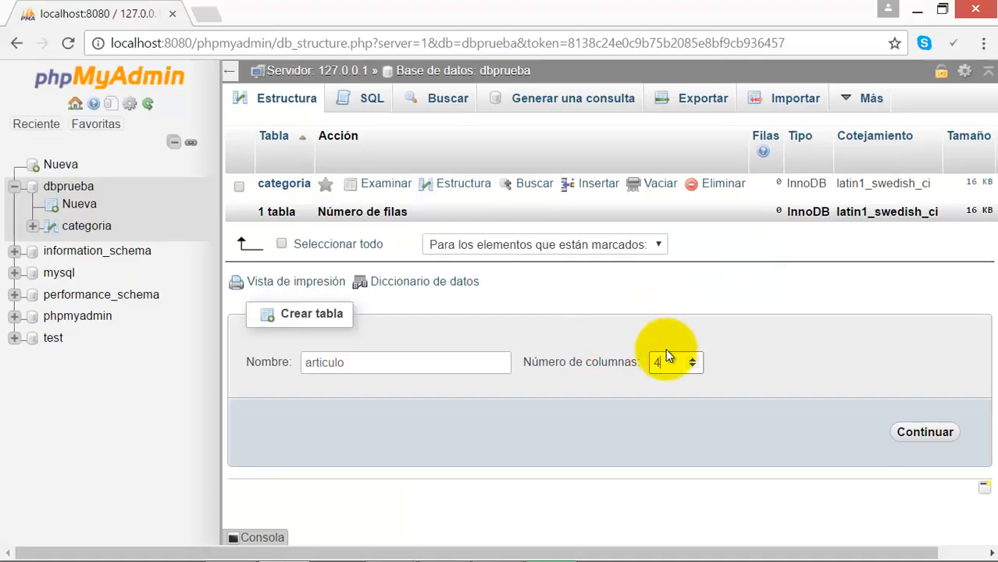
click(692, 360)
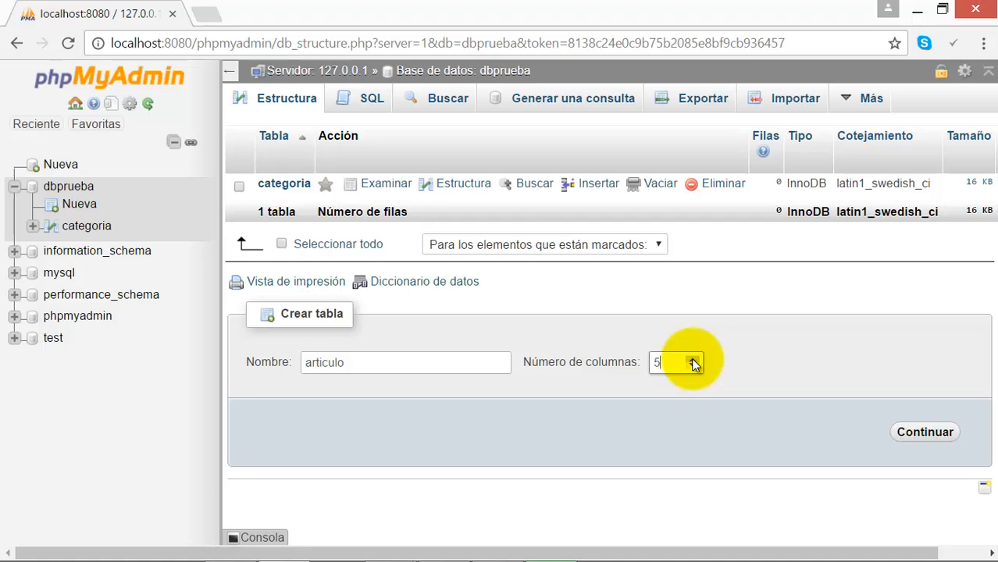
click(929, 435)
Name the first four columns of the articulo table idarticulo, idcategoria, nombre and descripcion.
text(idarticulo)
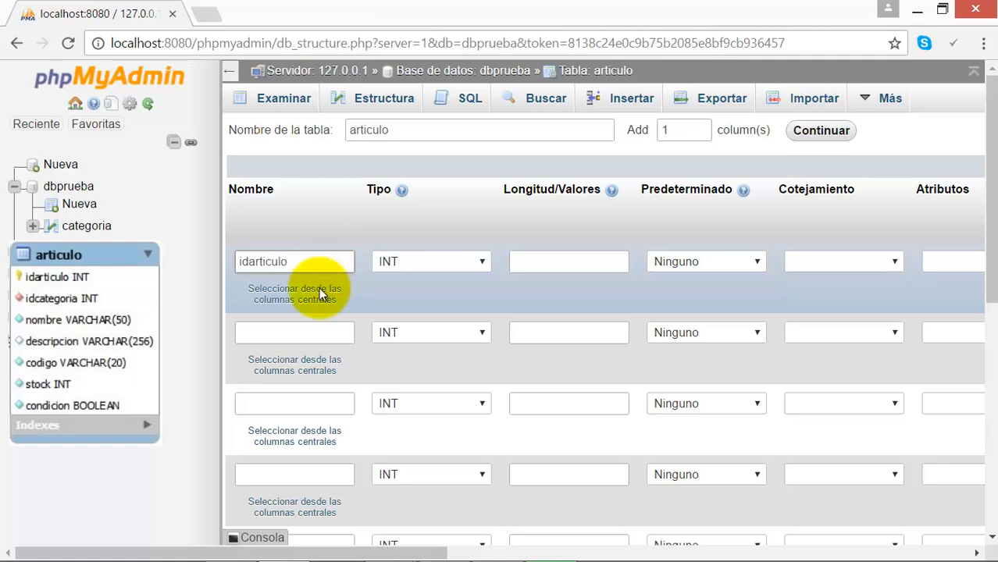
click(302, 332)
text(idcategoria)
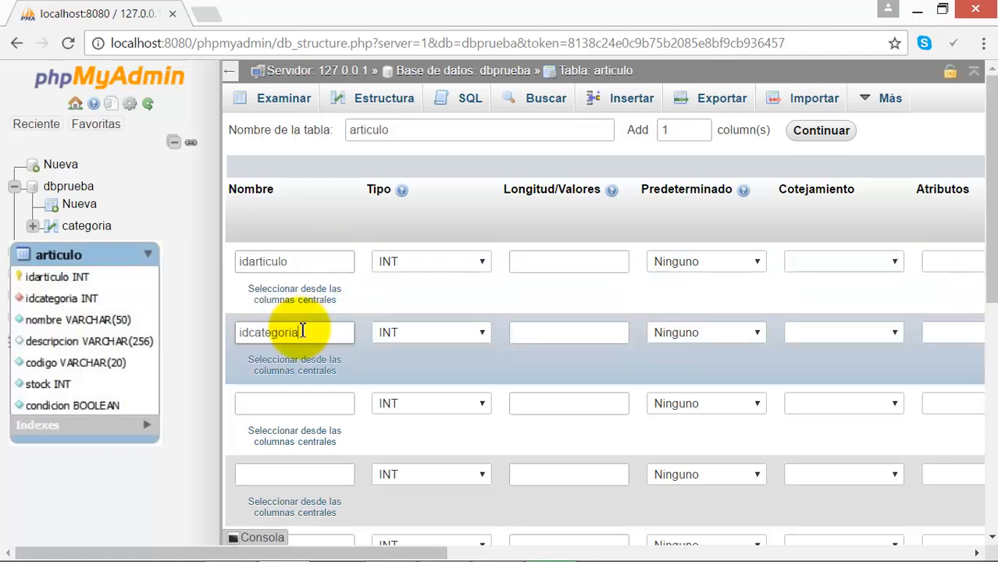
click(285, 403)
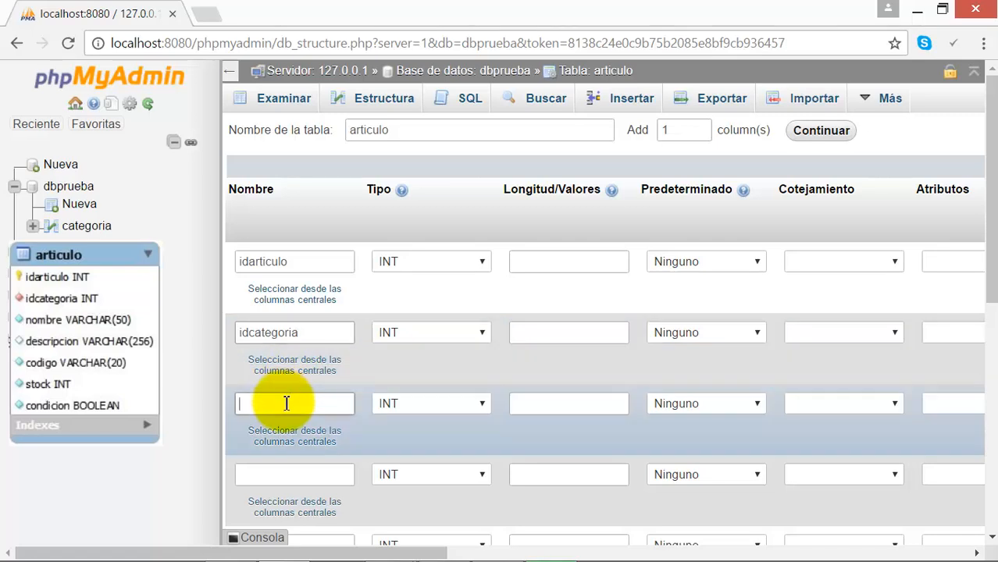
text(nombre)
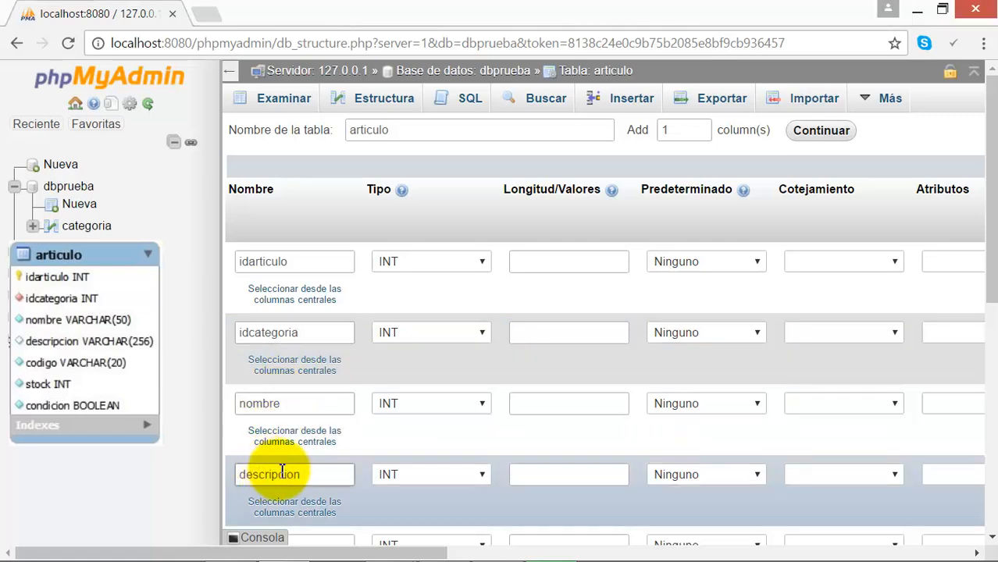
Name the last three columns of the articulo table codigo, stock and condicion.
scroll(988, 156, down, 2)
scroll(992, 265, down, 2)
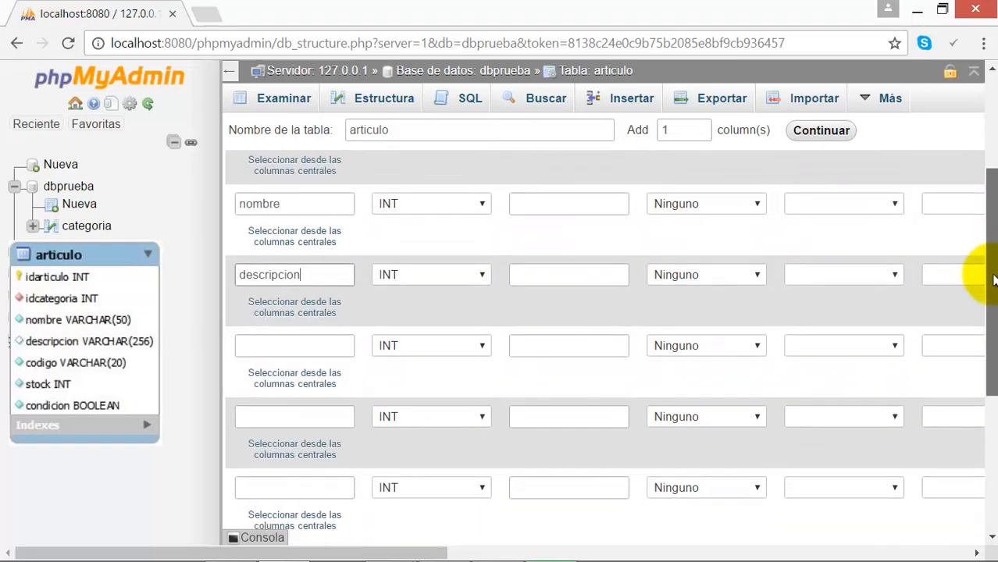
click(283, 296)
text(codigo)
click(279, 366)
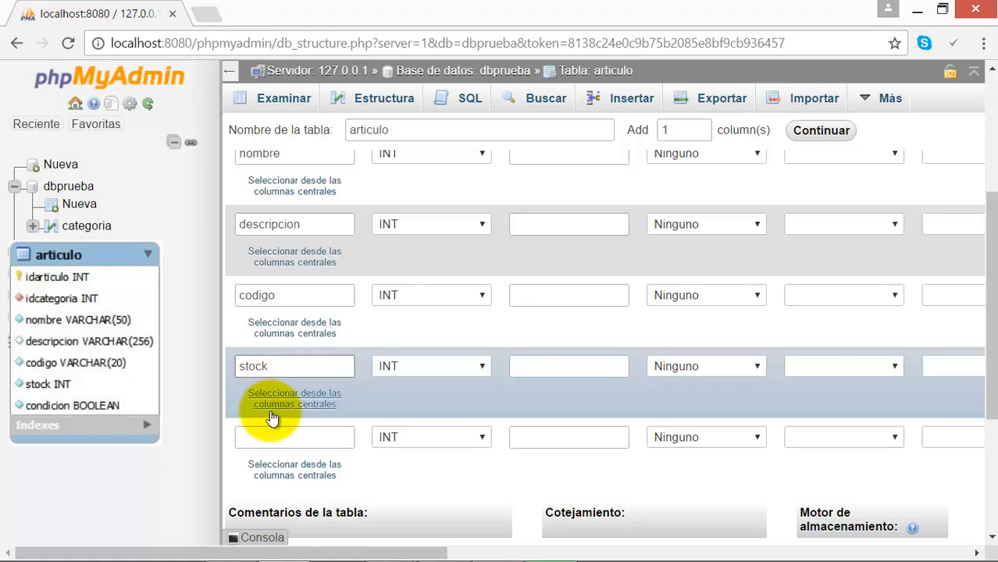
click(272, 438)
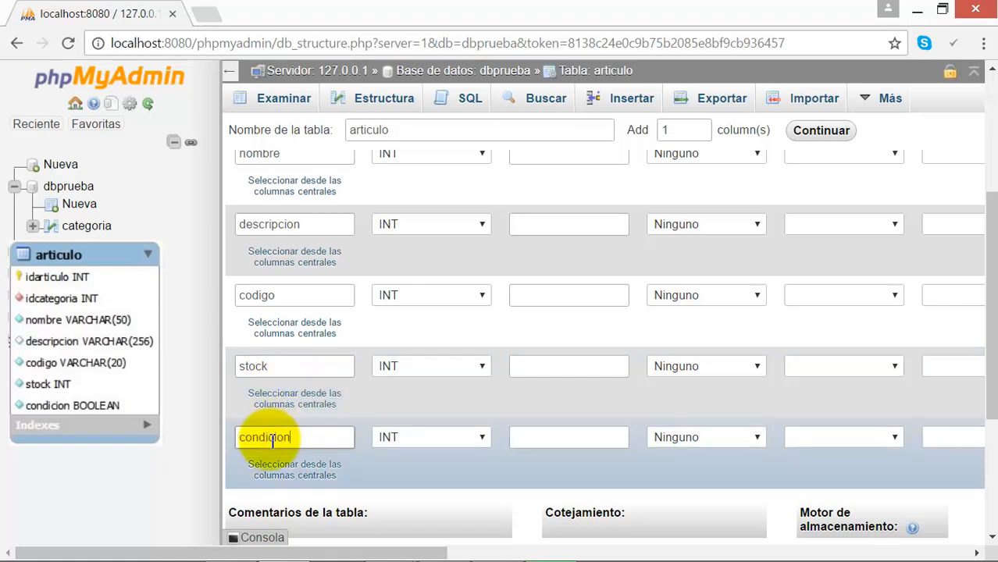
Set the condicion column to BOOLEAN and the codigo column to VARCHAR with length 20.
click(412, 434)
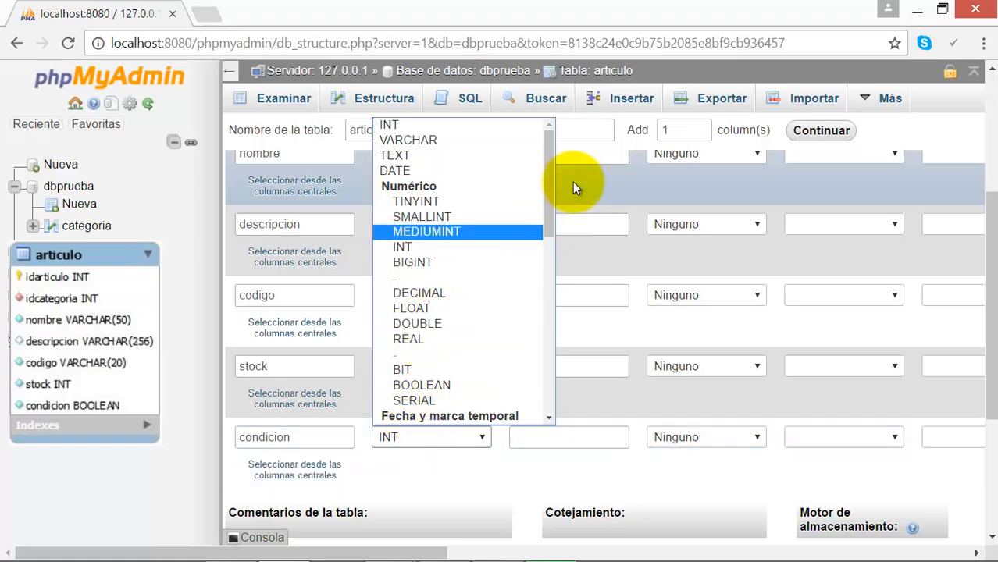
drag(551, 178, 552, 204)
click(418, 323)
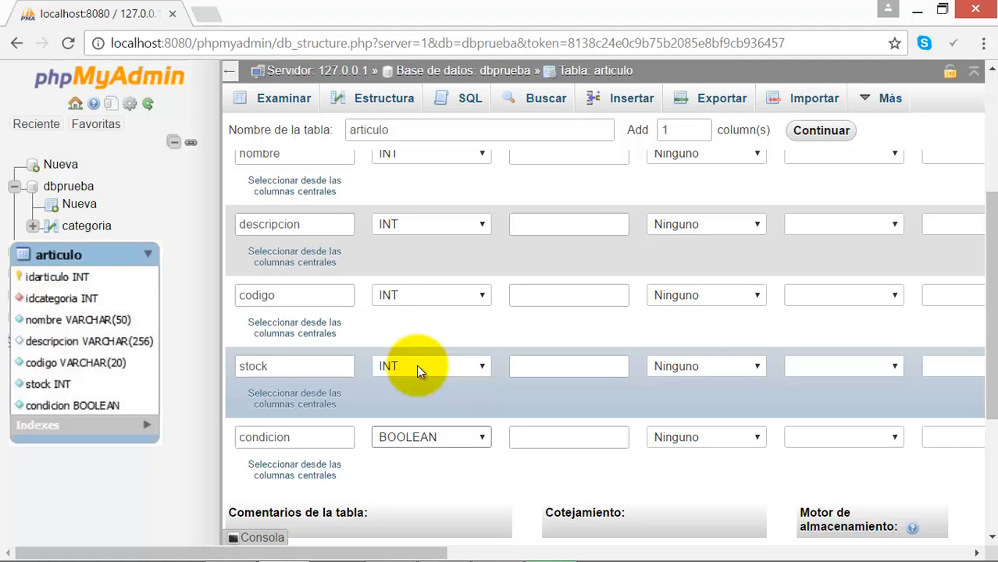
click(394, 296)
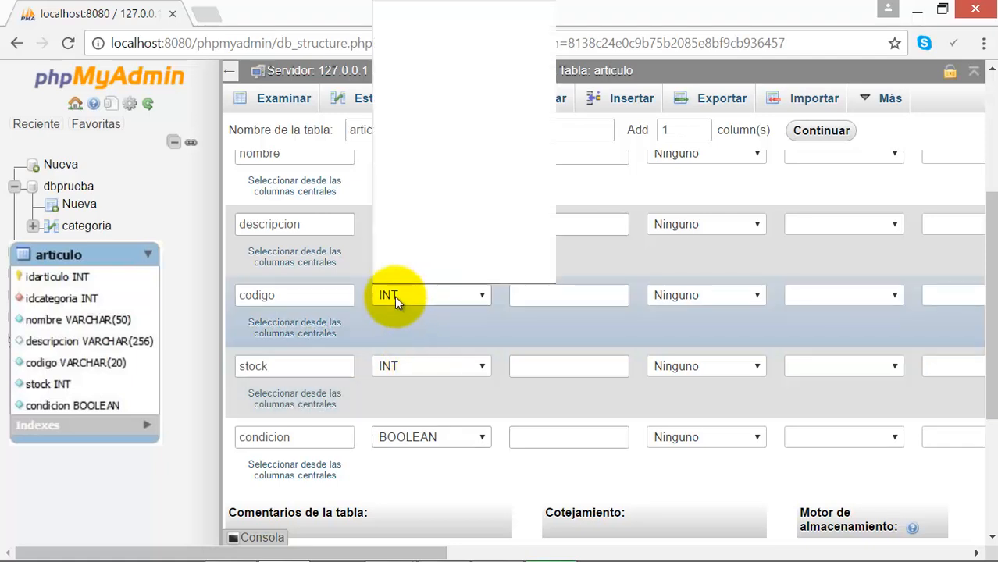
click(404, 28)
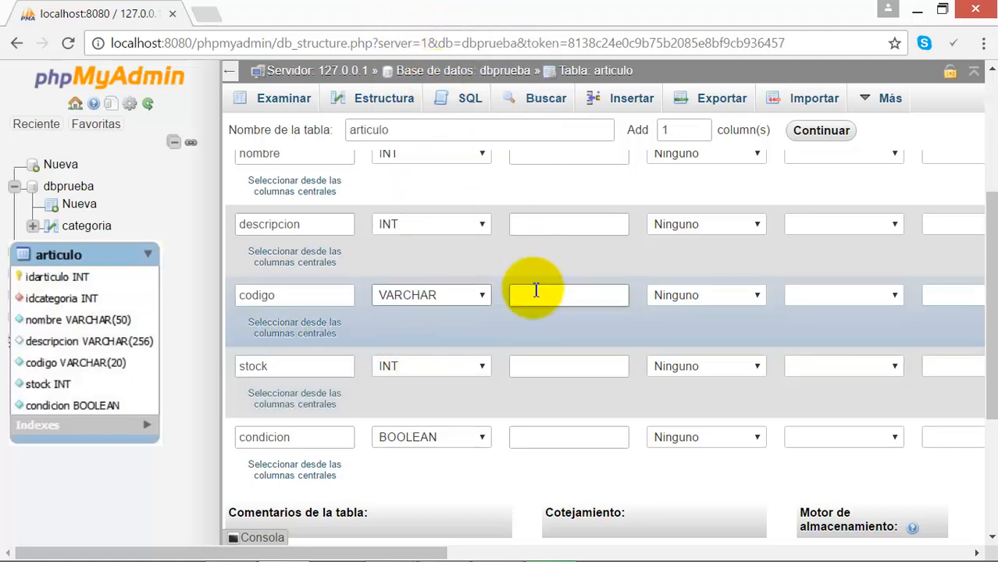
click(536, 292)
text(20)
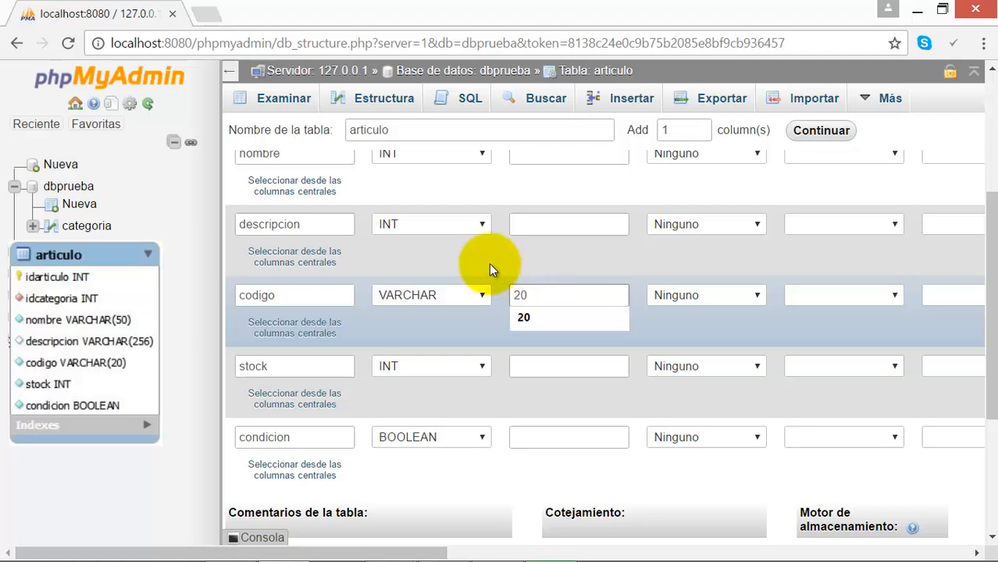
Set the descripcion column to VARCHAR with length 256 and the nombre column to VARCHAR with length 50.
click(465, 232)
click(435, 249)
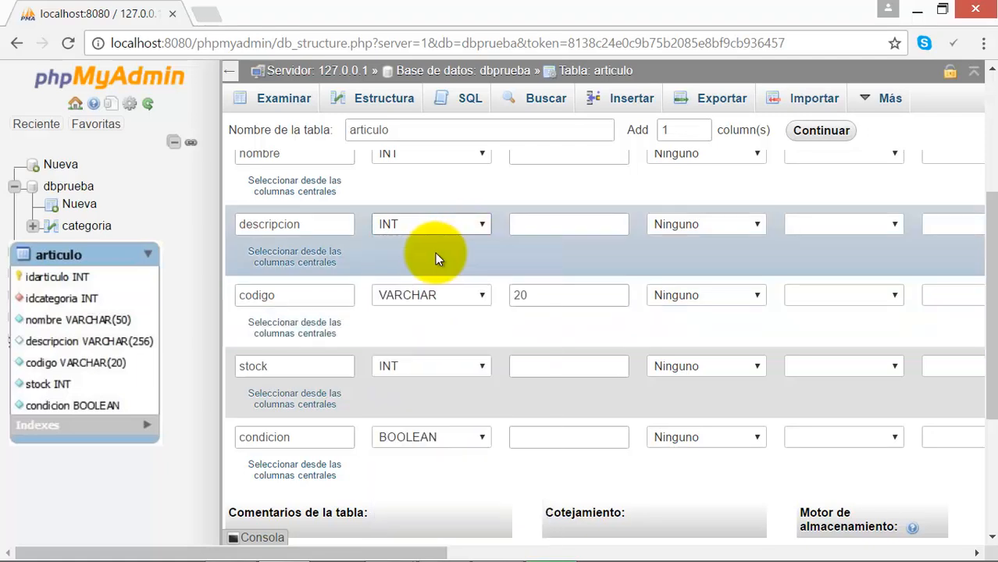
click(528, 224)
text(256)
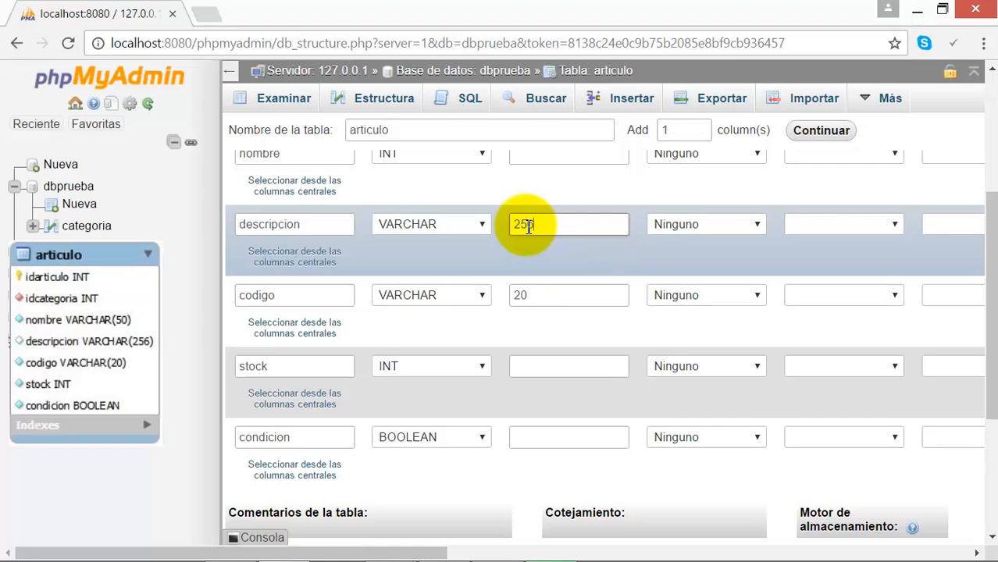
scroll(989, 211, up, 1)
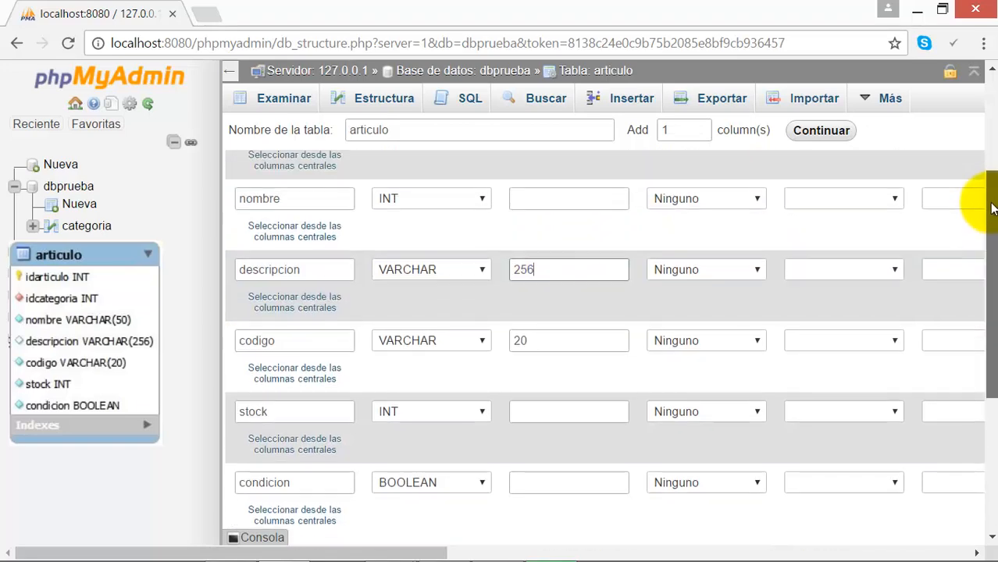
click(485, 224)
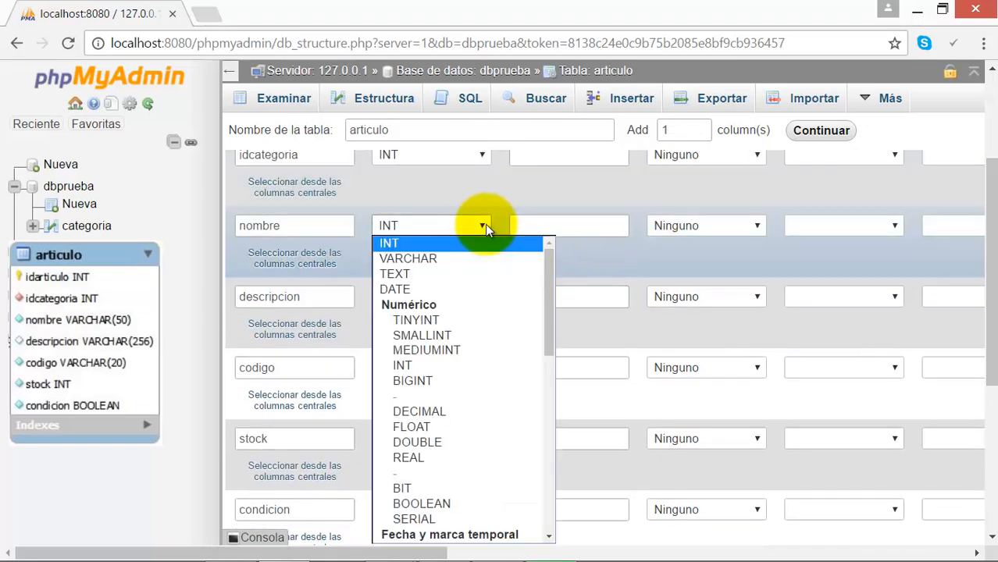
click(443, 252)
click(564, 225)
text(50)
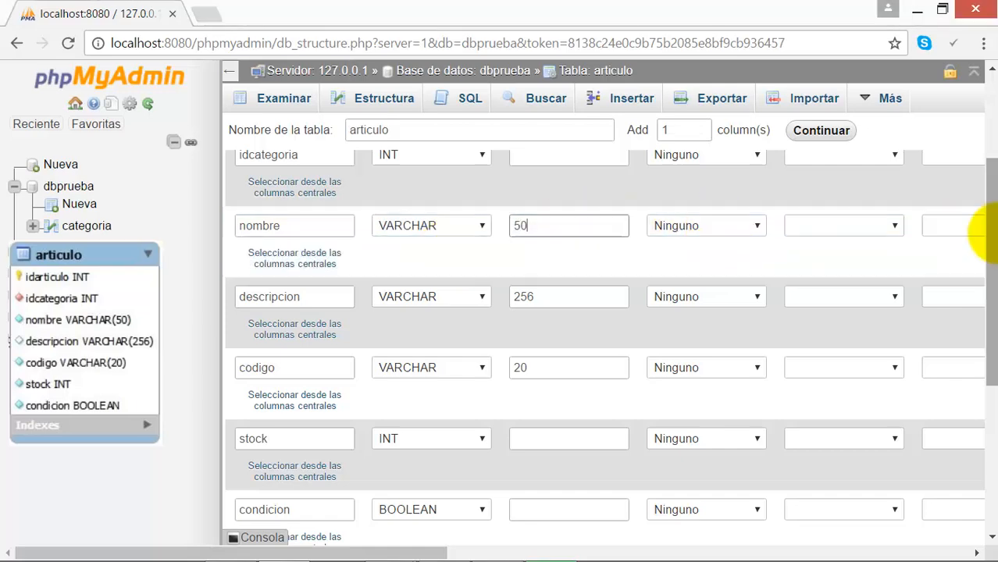
Make idarticulo the PRIMARY index of the articulo table and enable auto-increment (A_I) for it.
drag(987, 235, 986, 175)
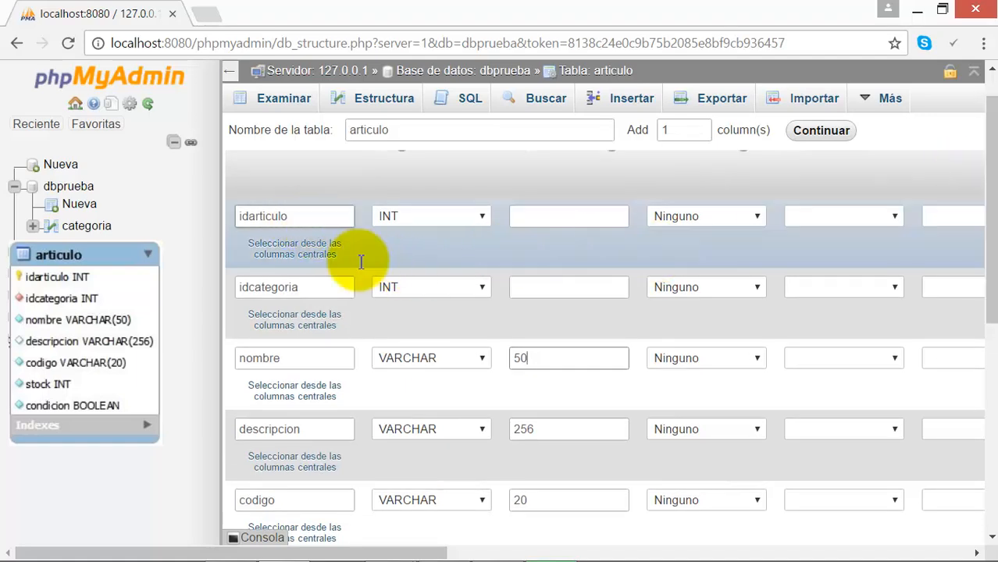
drag(420, 553, 524, 544)
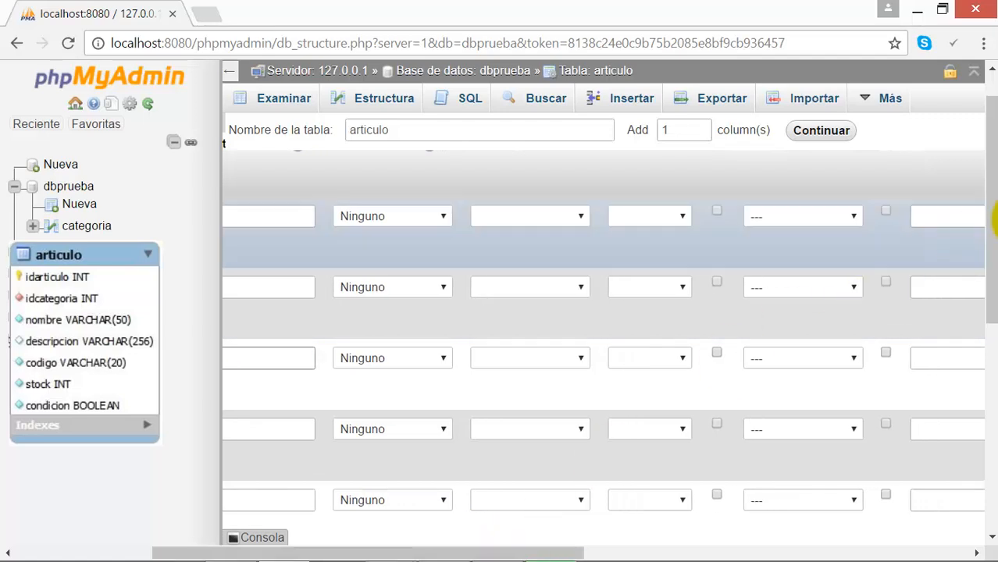
scroll(976, 190, up, 1)
click(752, 264)
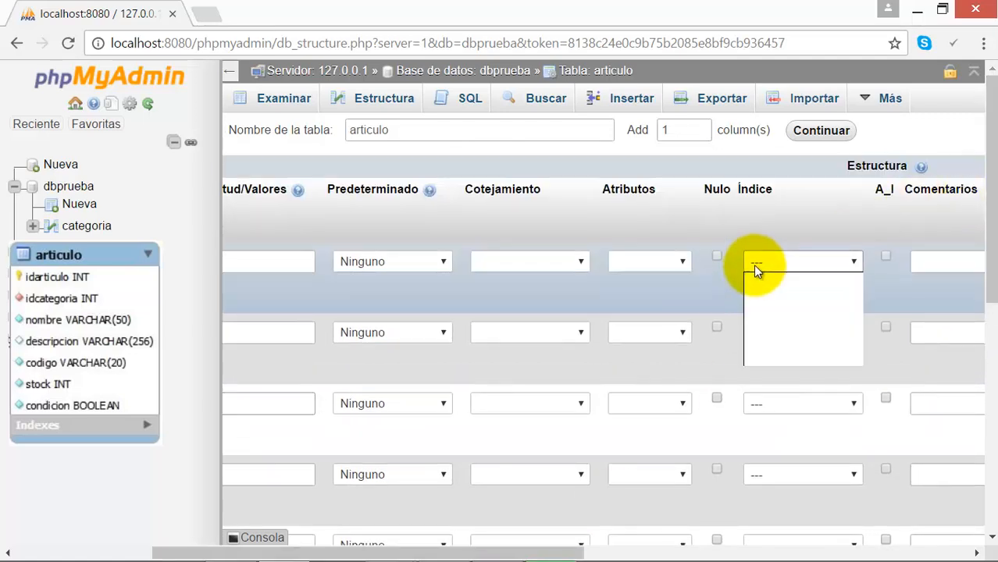
click(766, 295)
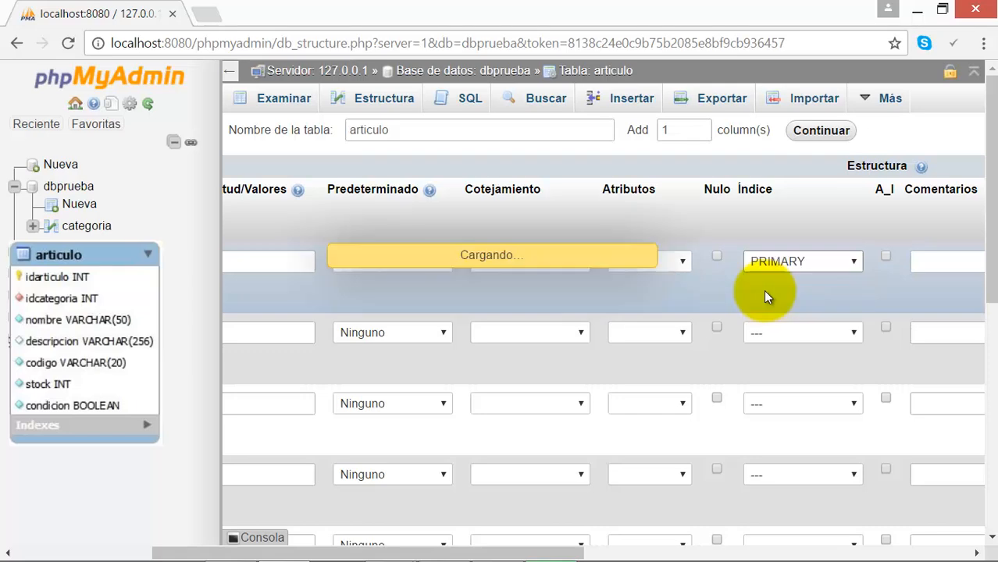
click(554, 408)
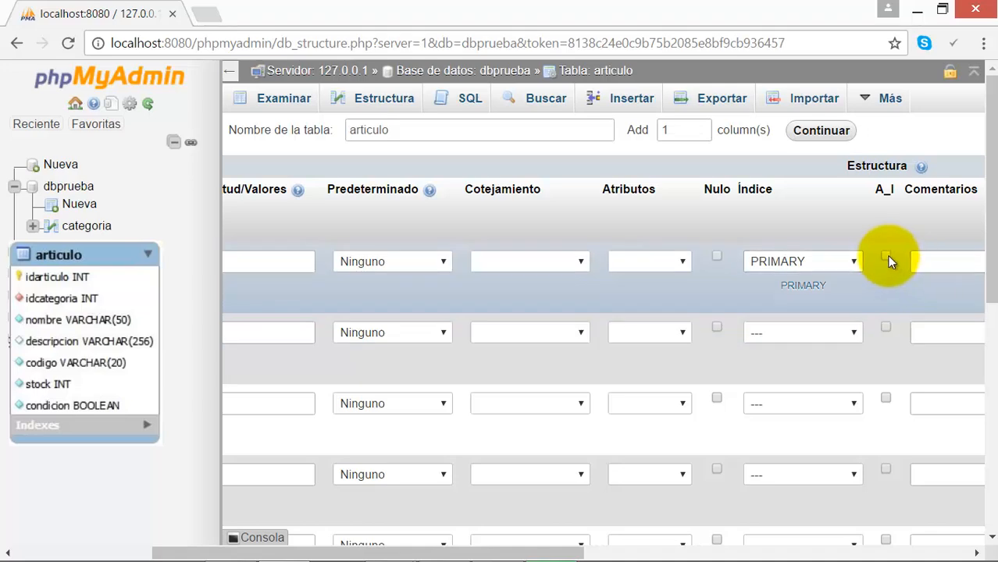
Add an INDEX on the idcategoria column of the articulo table, leaving the index name and size empty.
drag(453, 553, 306, 546)
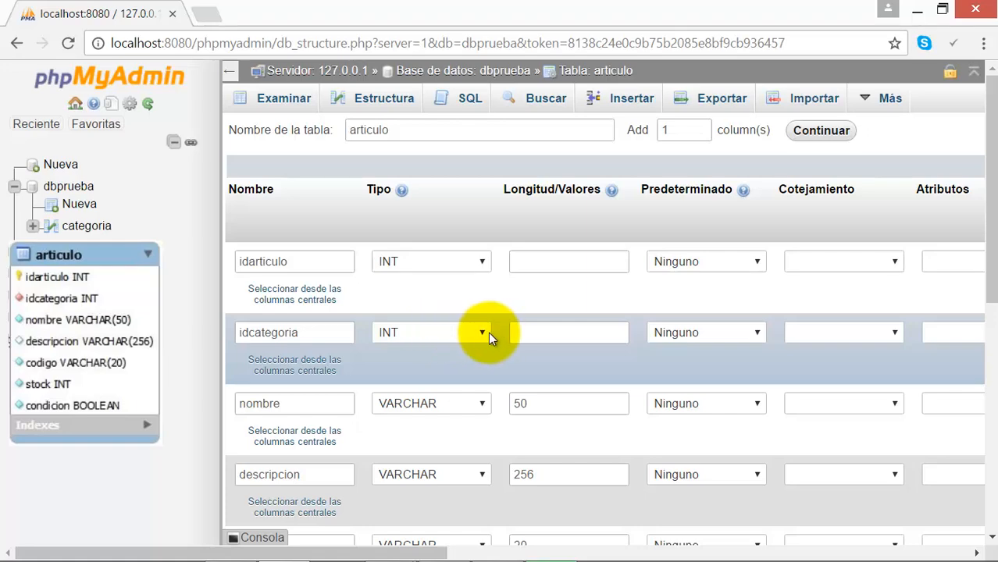
drag(423, 551, 577, 530)
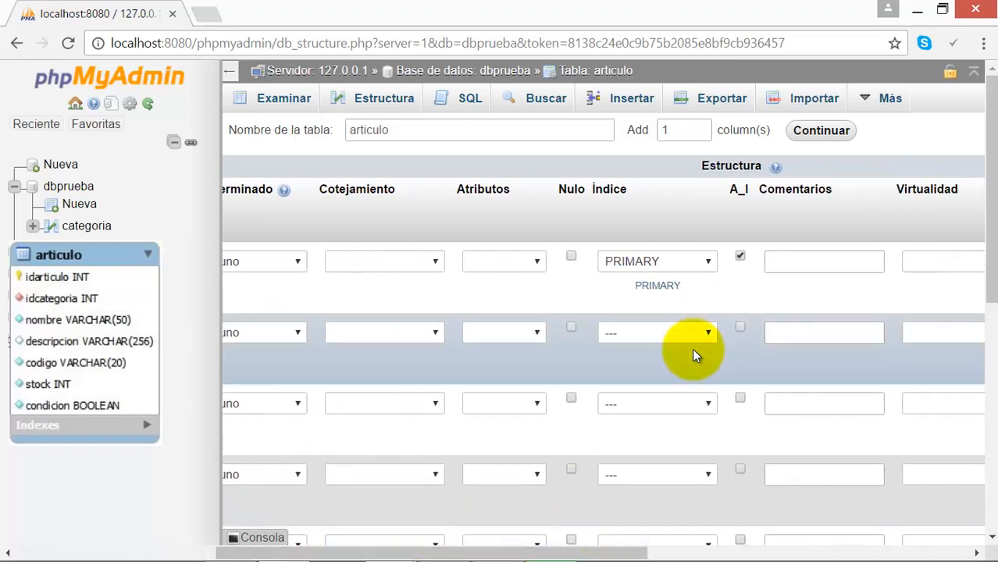
click(676, 335)
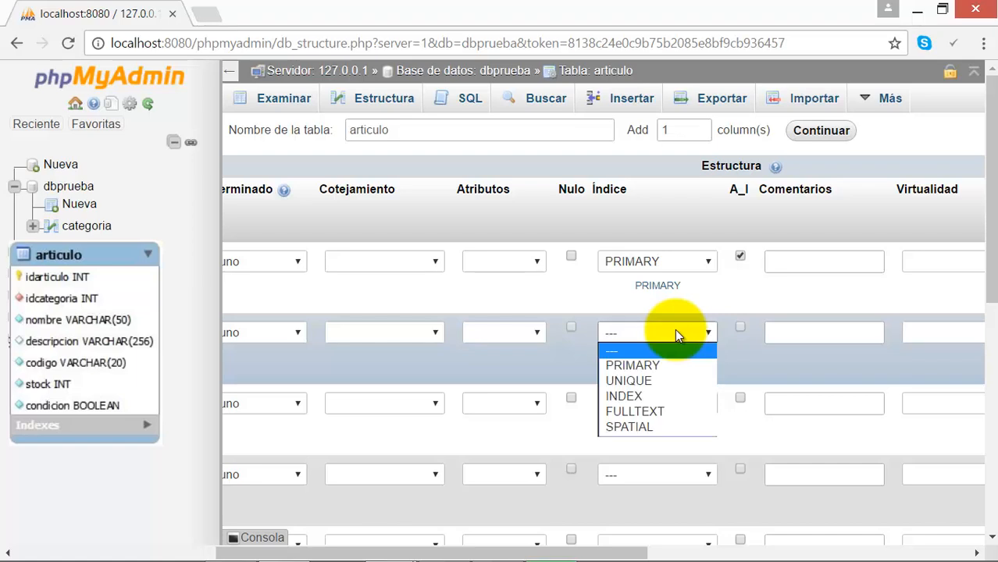
click(633, 396)
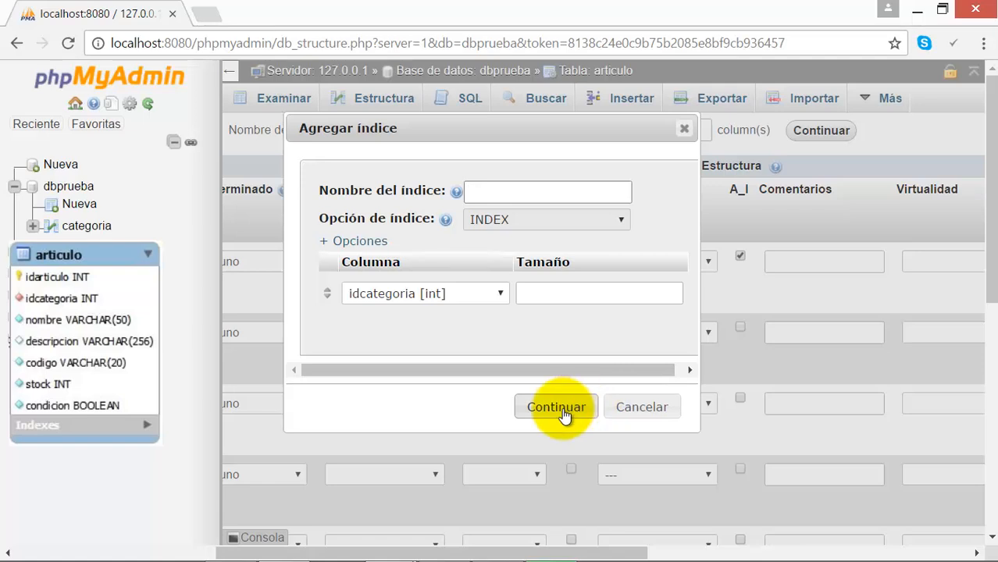
click(556, 408)
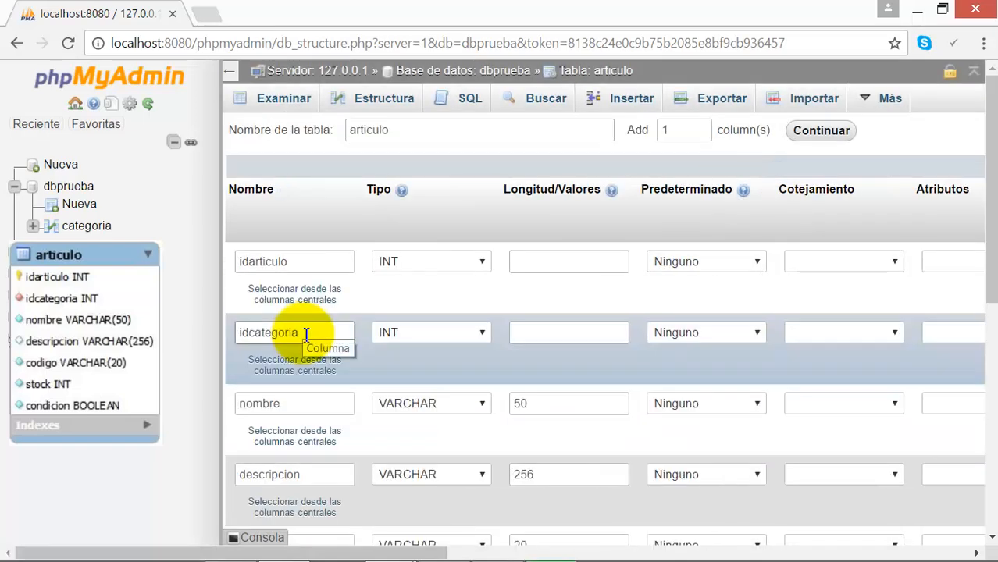
Allow NULL values (Nulo) for the descripcion column of the articulo table.
drag(304, 335, 242, 336)
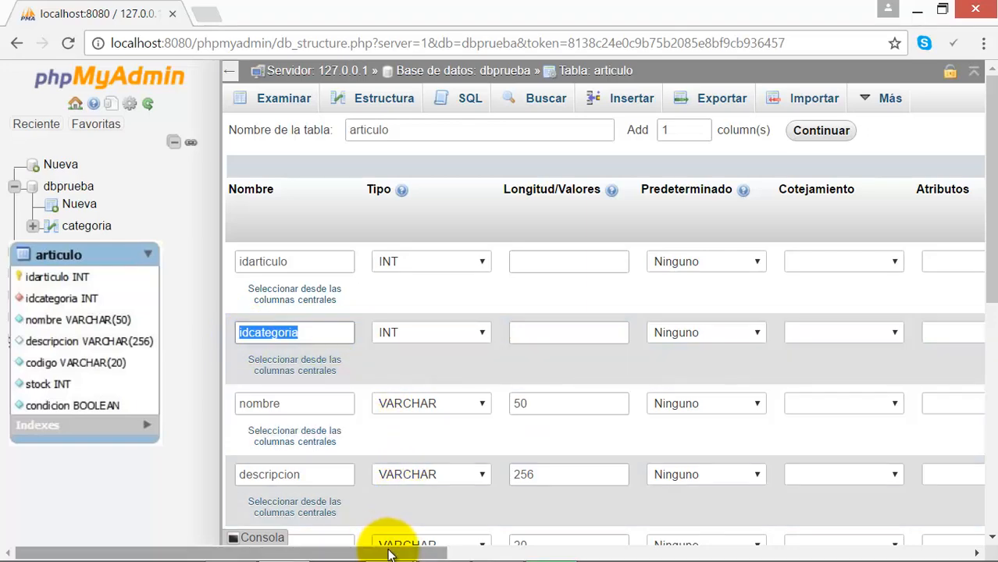
click(328, 476)
drag(402, 553, 499, 550)
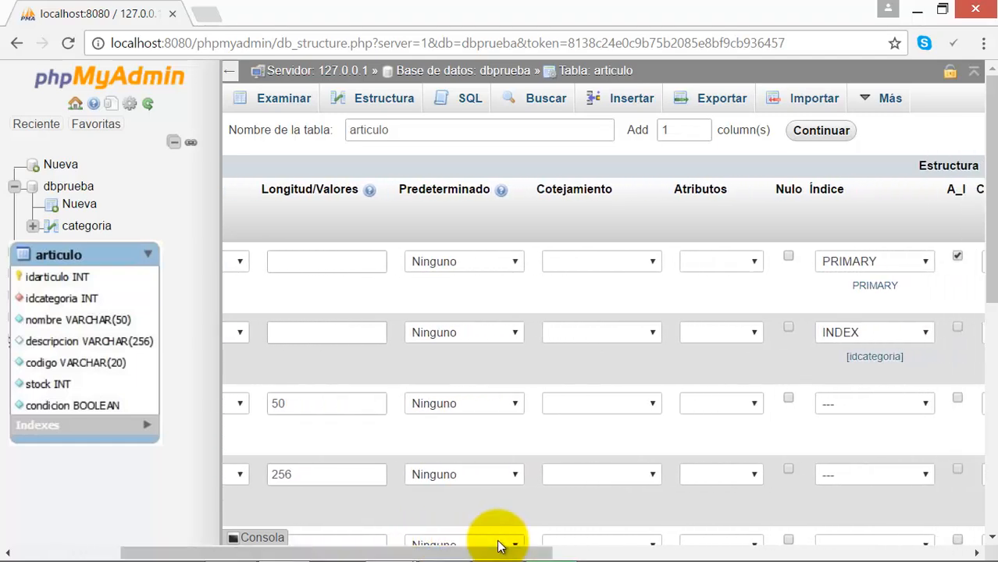
click(788, 470)
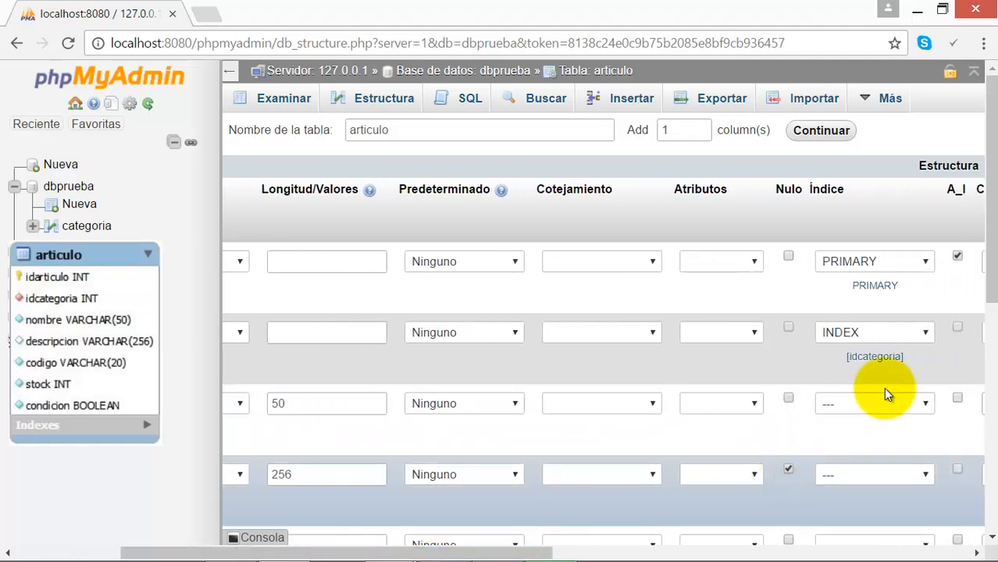
Save the definition of the articulo table to create it in dbprueba.
drag(992, 219, 985, 283)
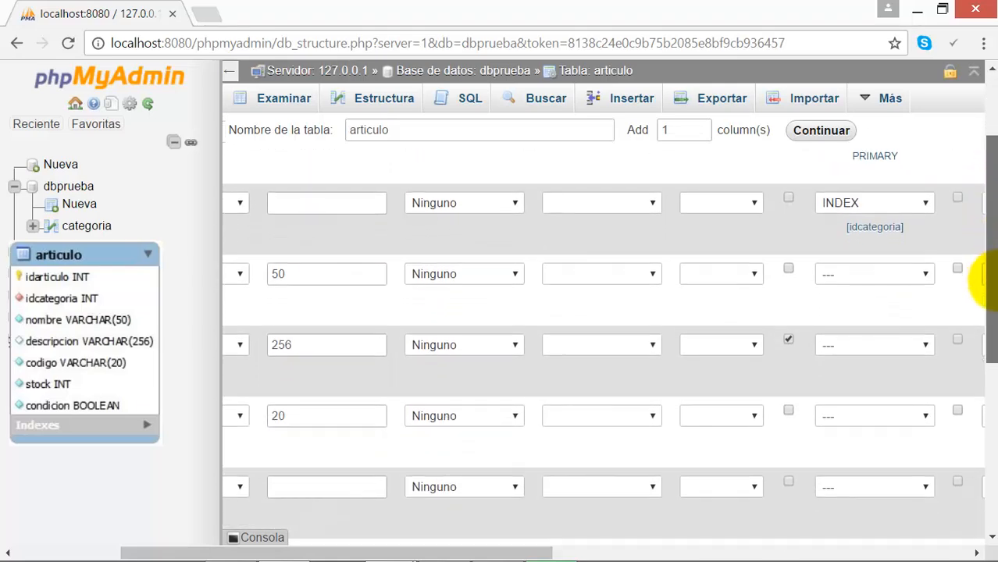
drag(473, 553, 368, 553)
drag(990, 160, 990, 322)
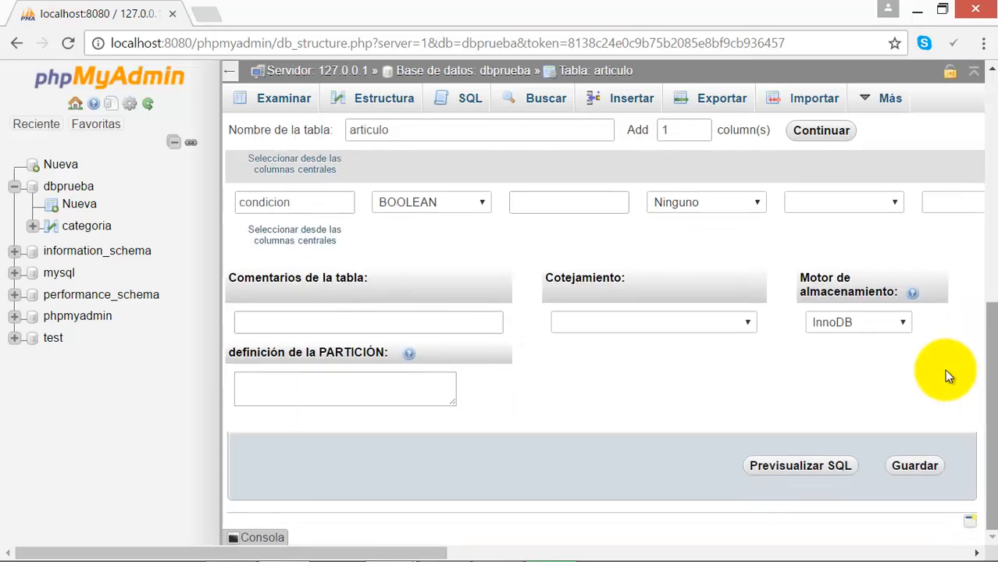
click(913, 465)
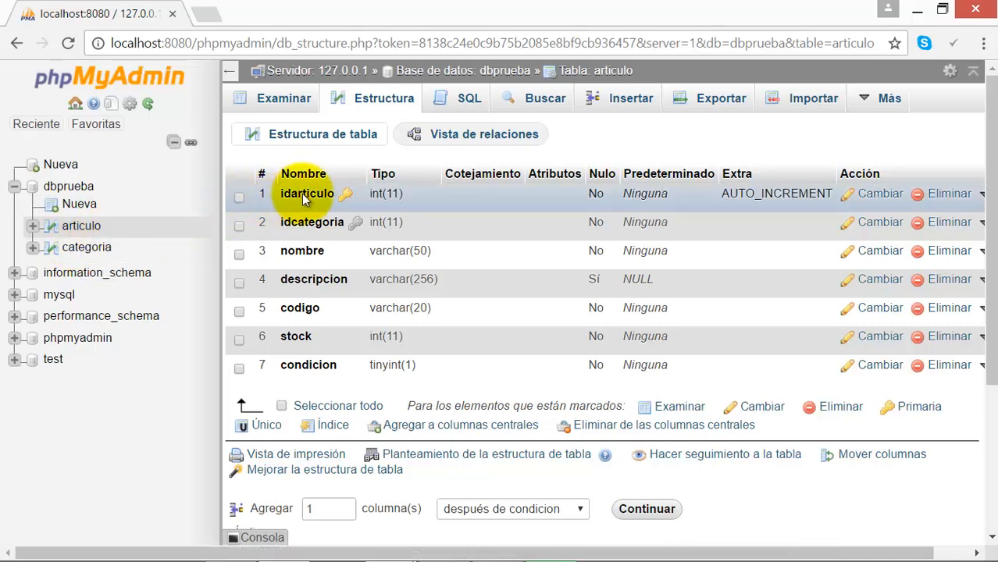
Open the relation view (Vista de relaciones) of the articulo table.
click(82, 227)
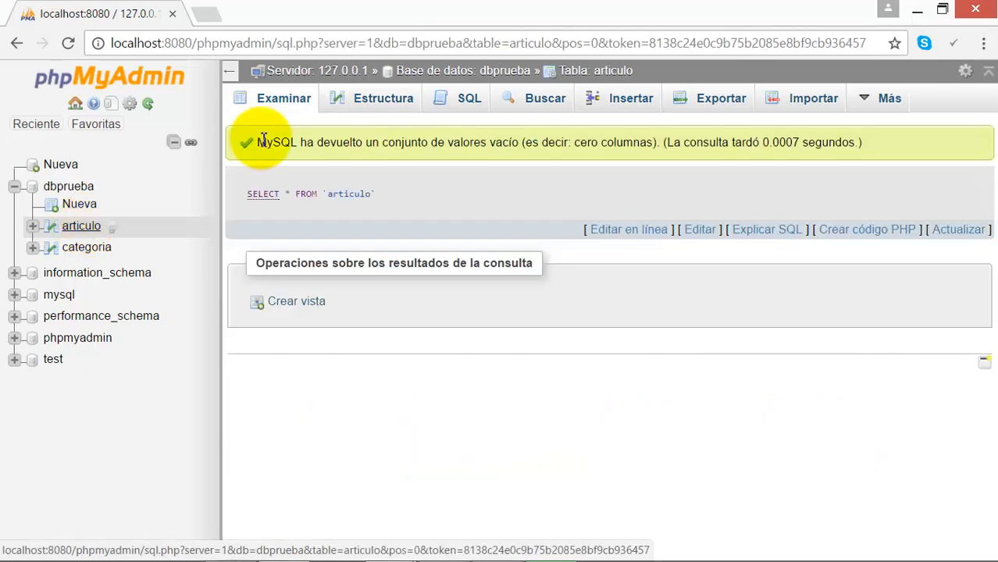
click(376, 104)
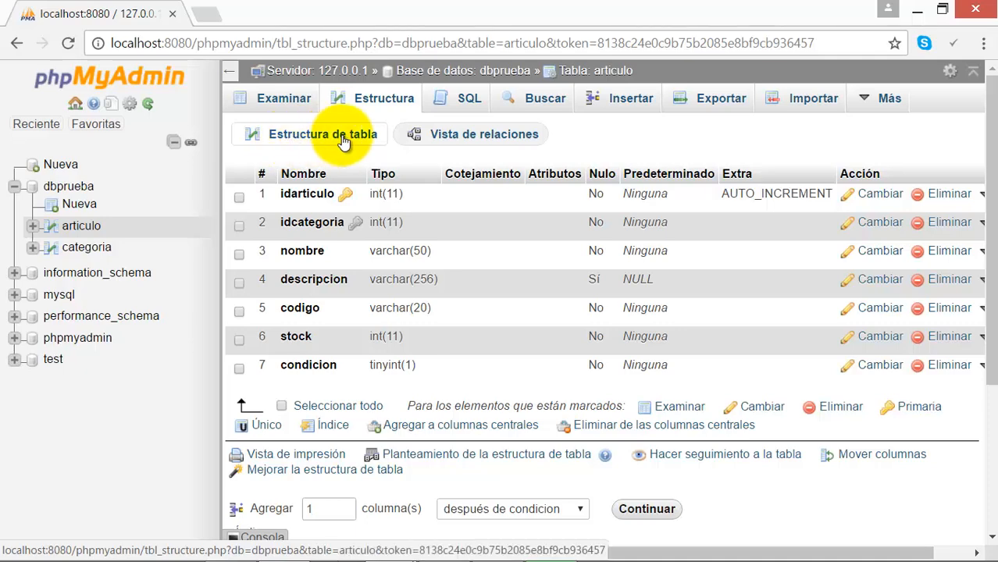
click(477, 137)
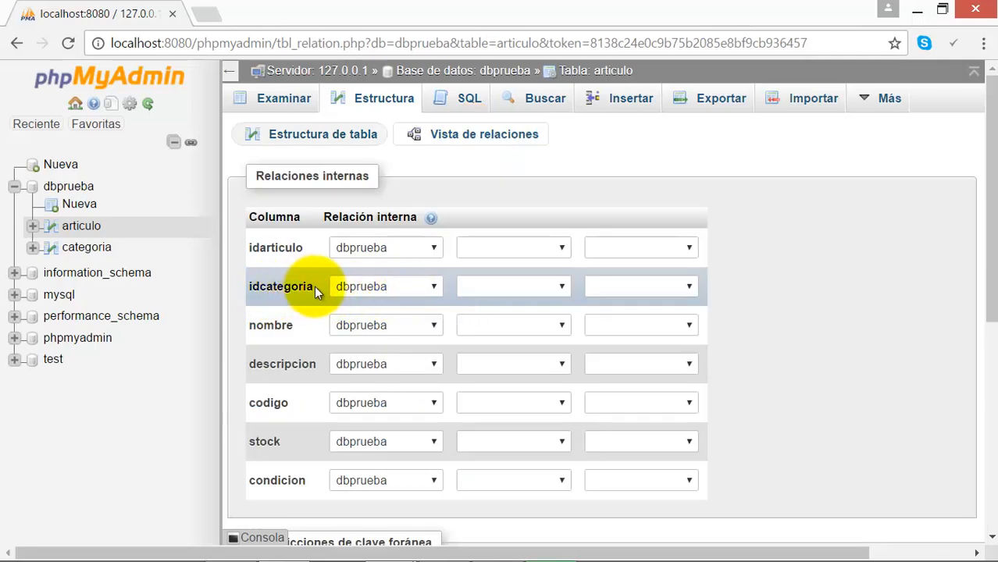
Link articulo's idcategoria column to idcategoria in dbprueba's categoria table as an internal relation, and save the relations.
drag(315, 288, 252, 291)
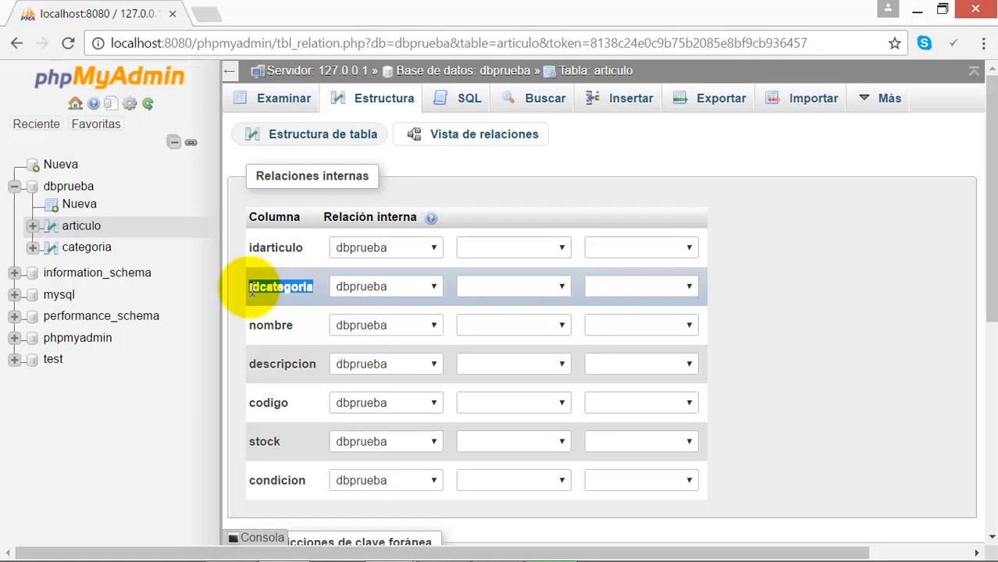
click(561, 286)
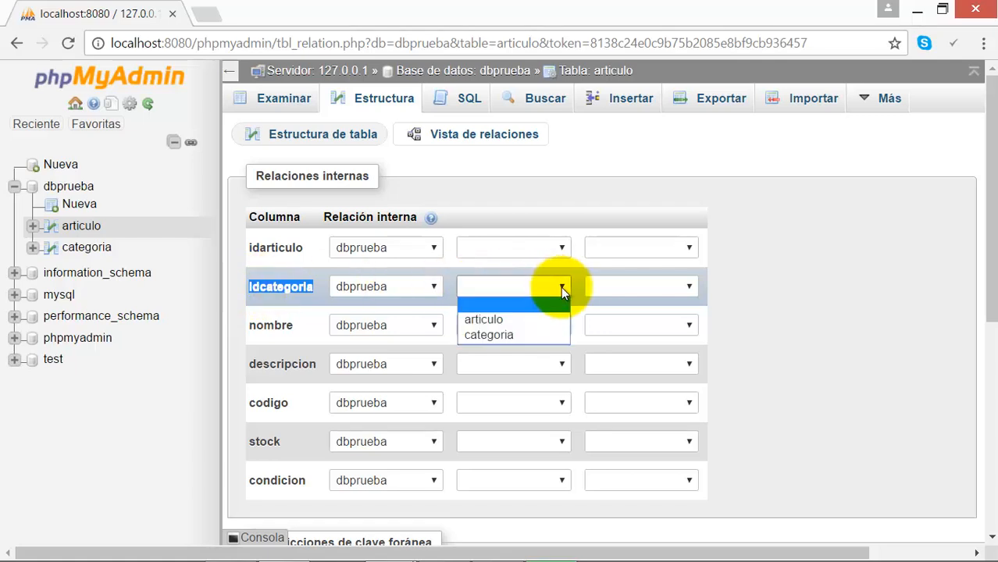
click(487, 335)
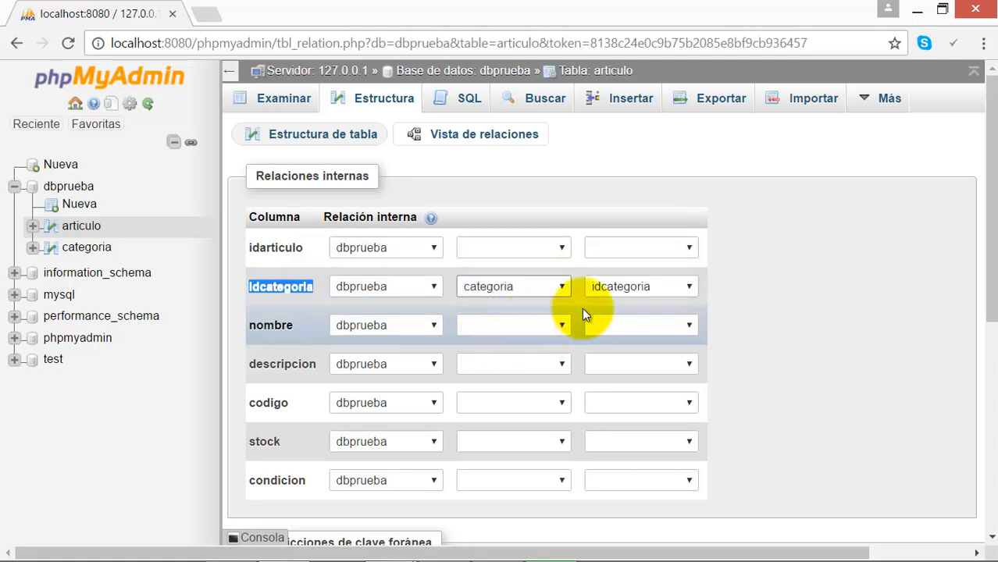
click(637, 288)
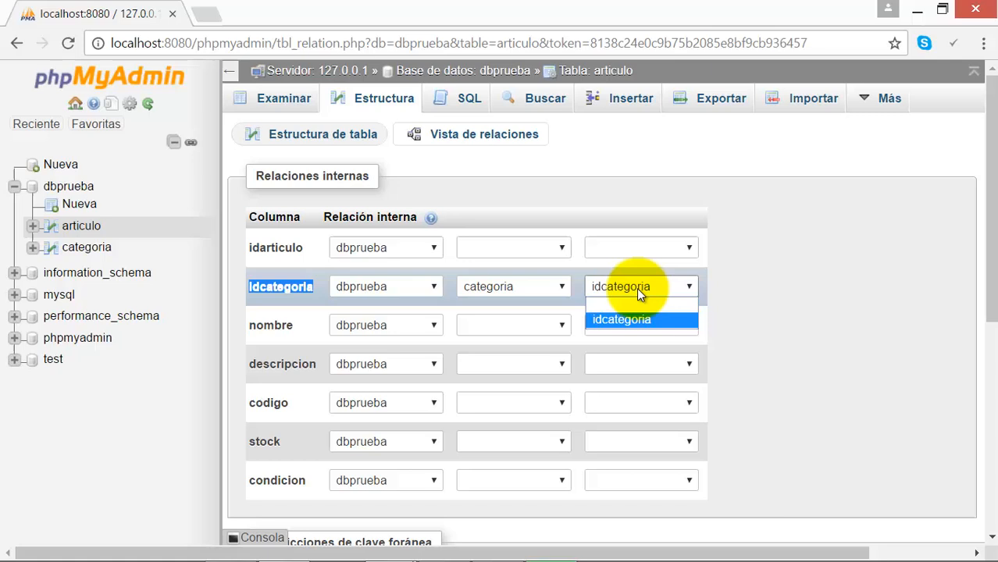
click(613, 323)
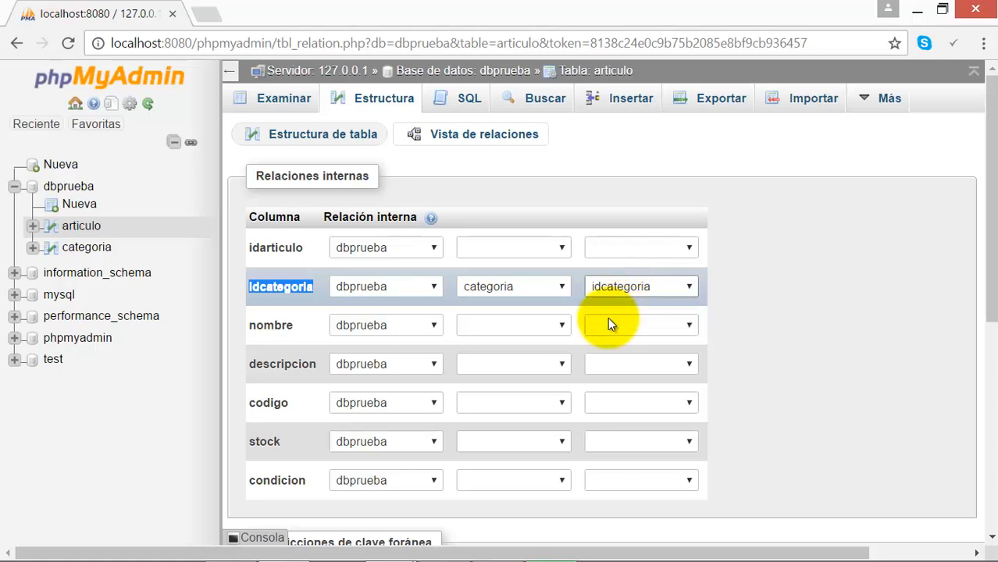
drag(313, 288, 242, 287)
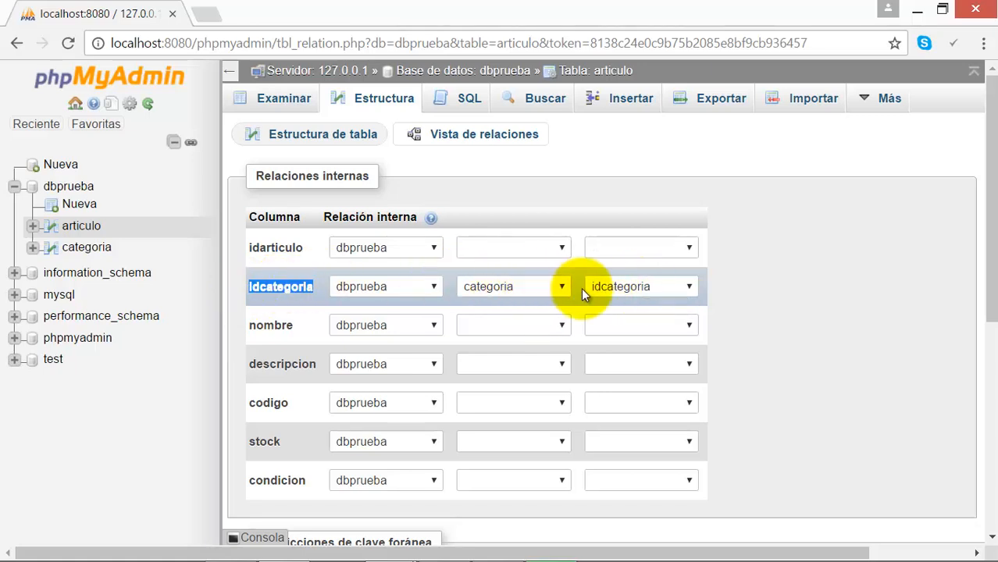
scroll(938, 258, down, 3)
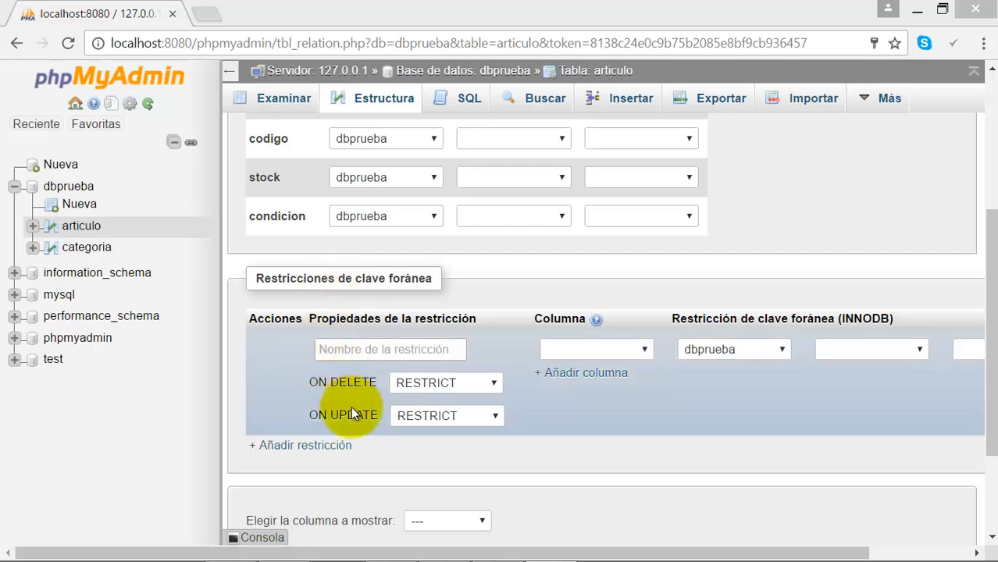
scroll(943, 449, down, 2)
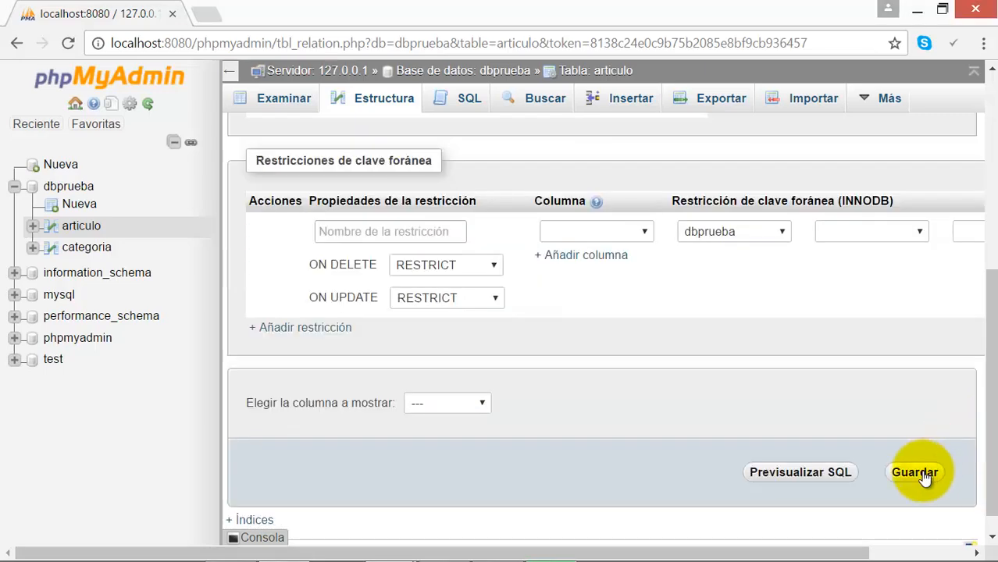
click(924, 476)
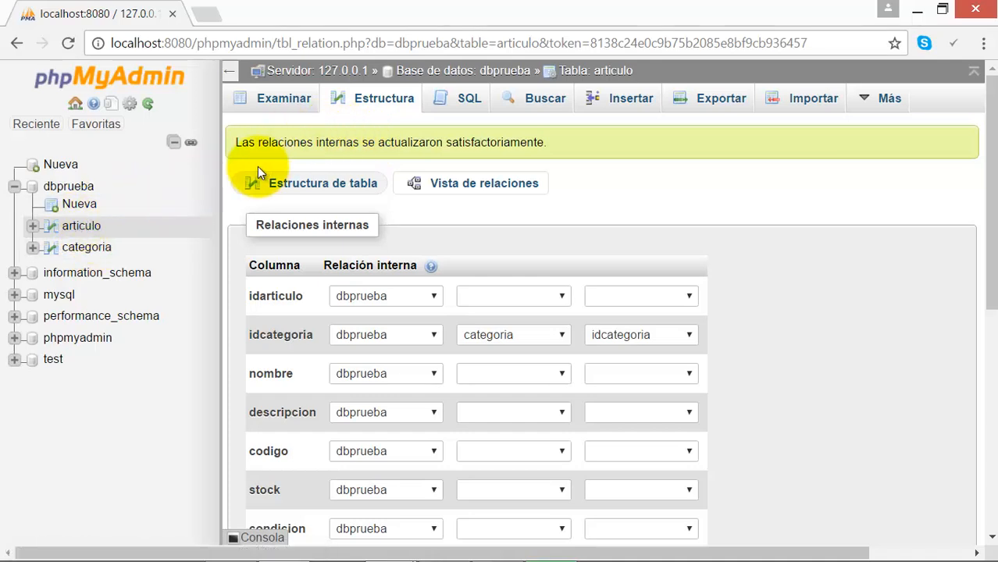
Open the Designer (Diseñador) diagram of the dbprueba database.
click(66, 192)
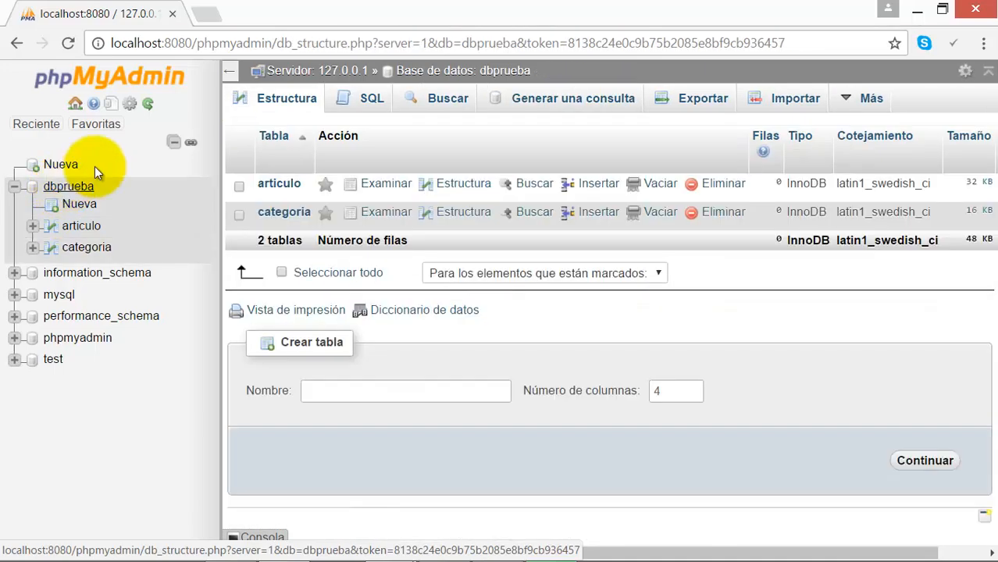
mouse_move(845, 102)
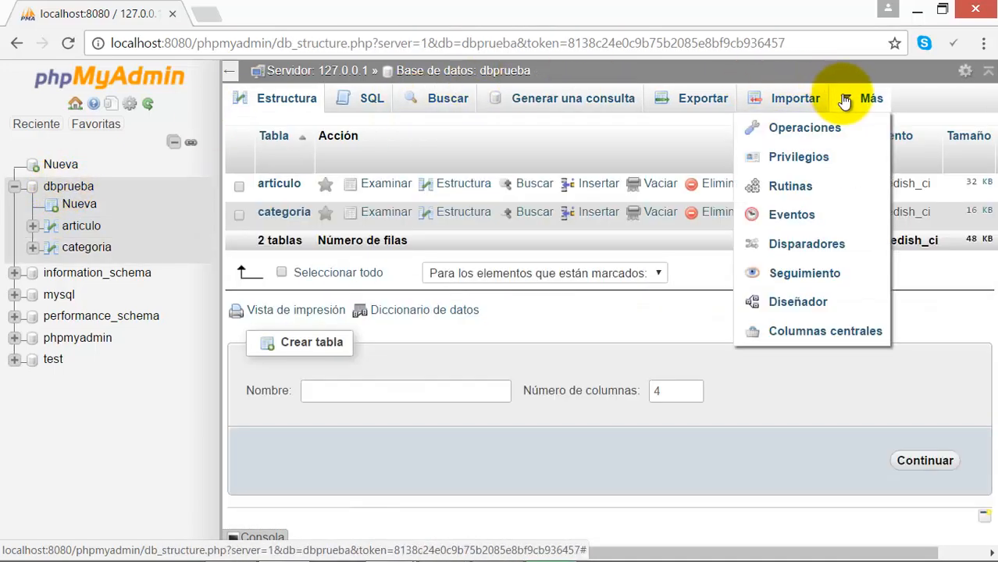
click(781, 304)
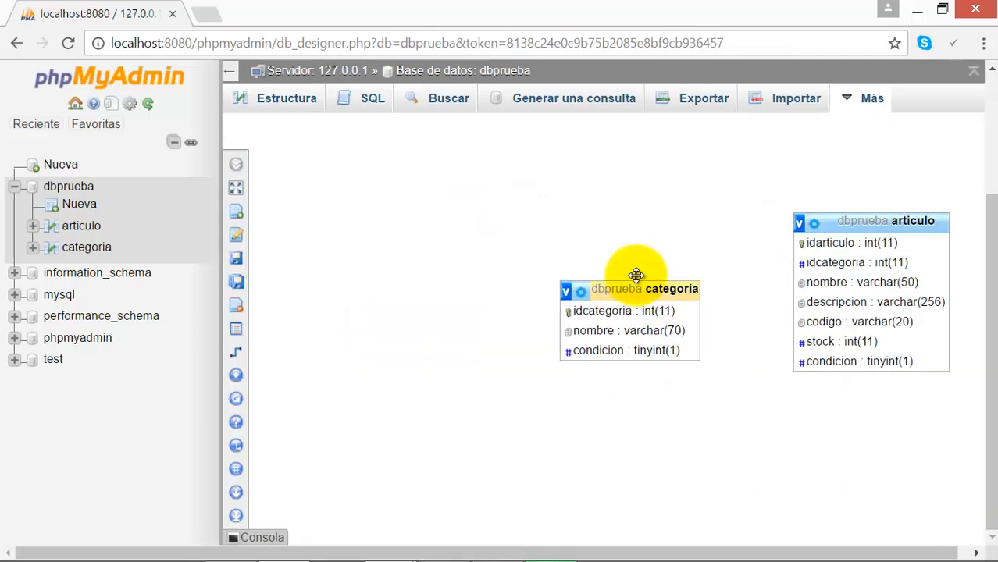